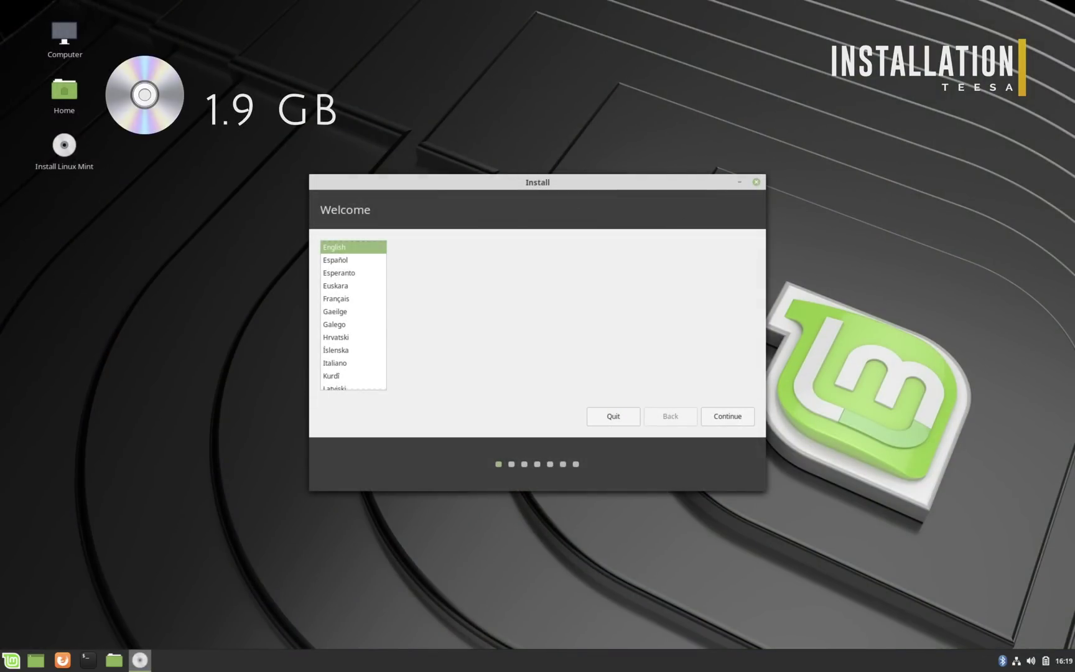
Step: Accept English and continue past the preparation step so the installer starts copying files
key(Return)
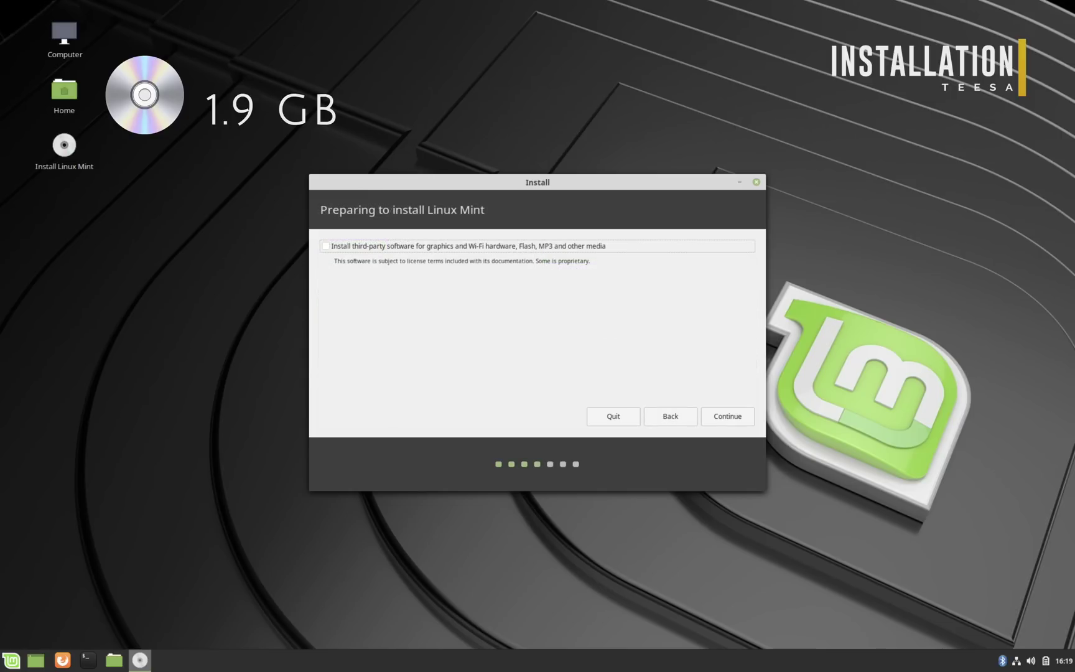
key(Return)
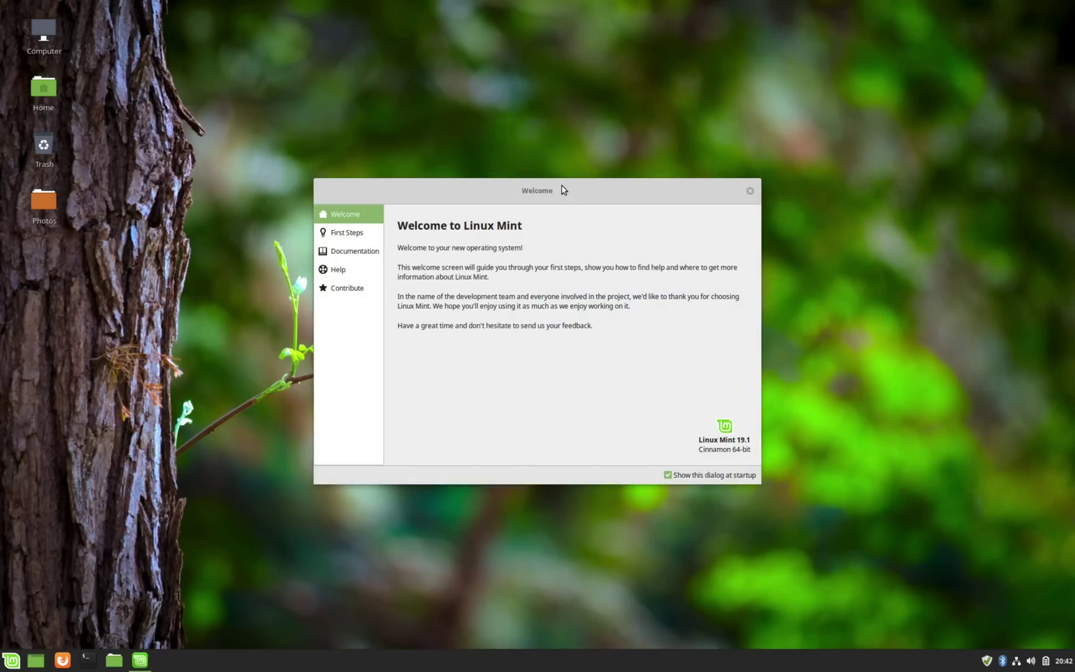
Step: Browse the Welcome window's First Steps, Documentation, Help and Contribute pages
drag(562, 190, 567, 173)
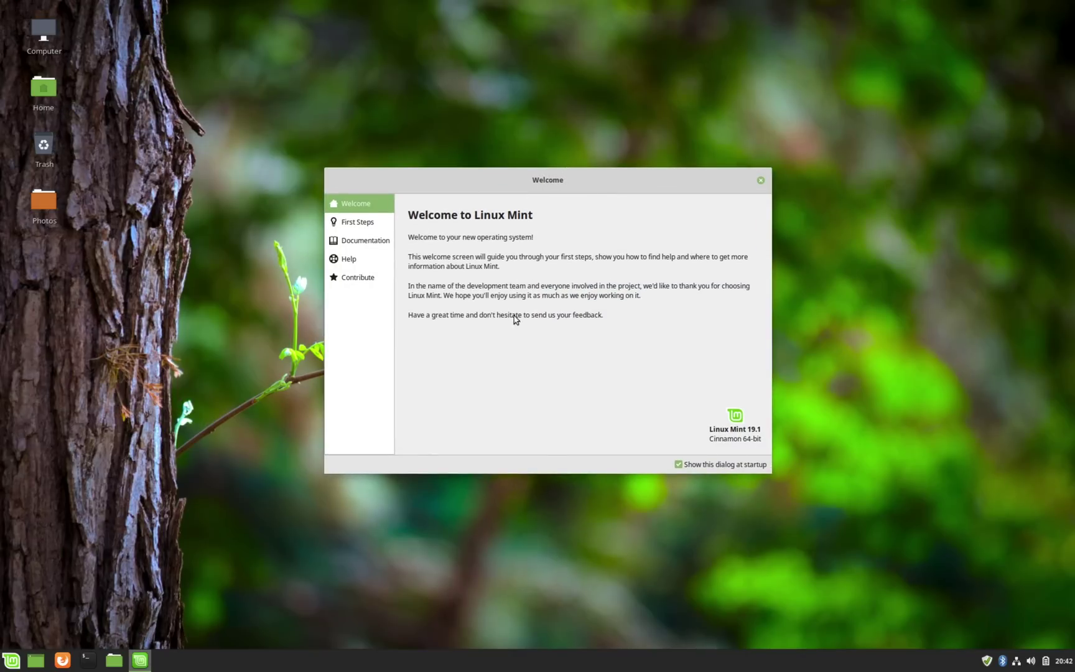
click(364, 237)
click(363, 223)
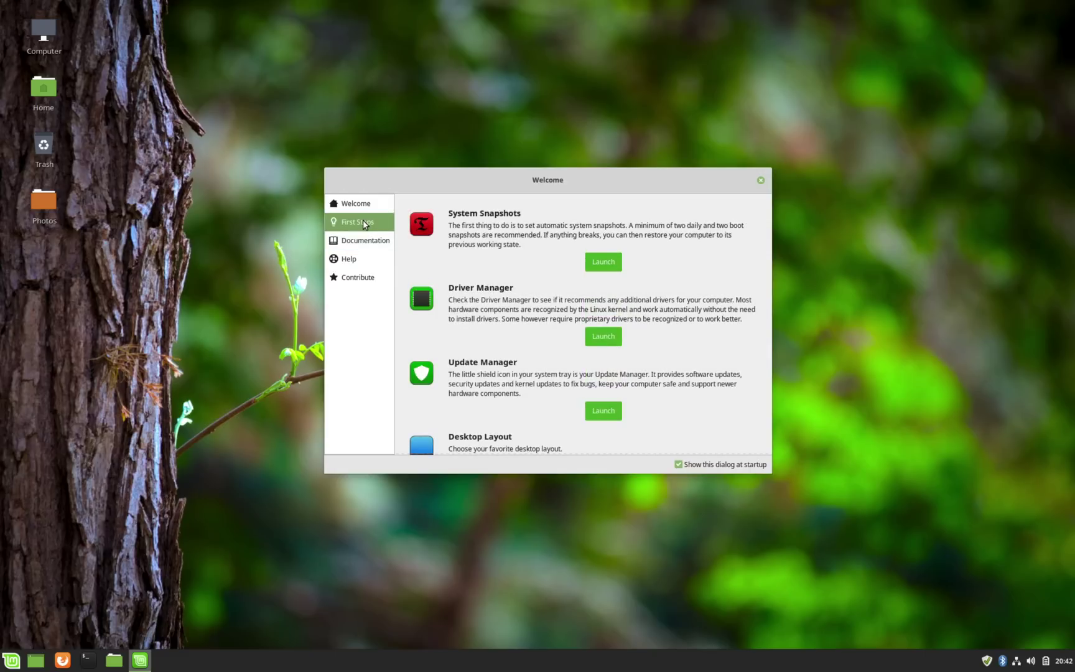
click(380, 203)
click(355, 225)
click(356, 239)
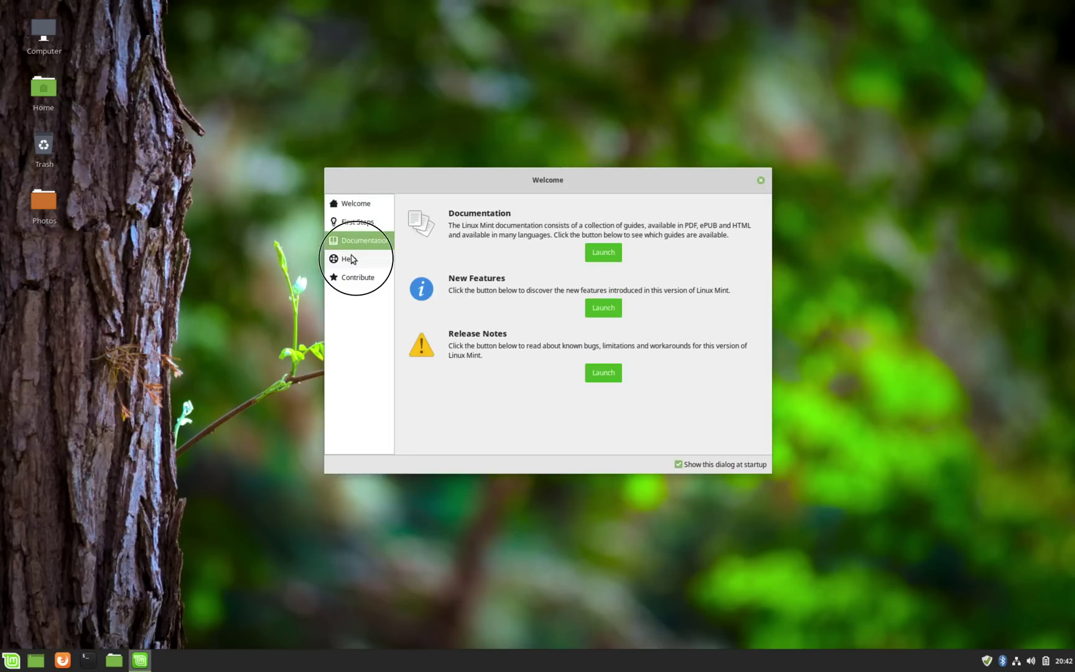
click(352, 259)
click(352, 272)
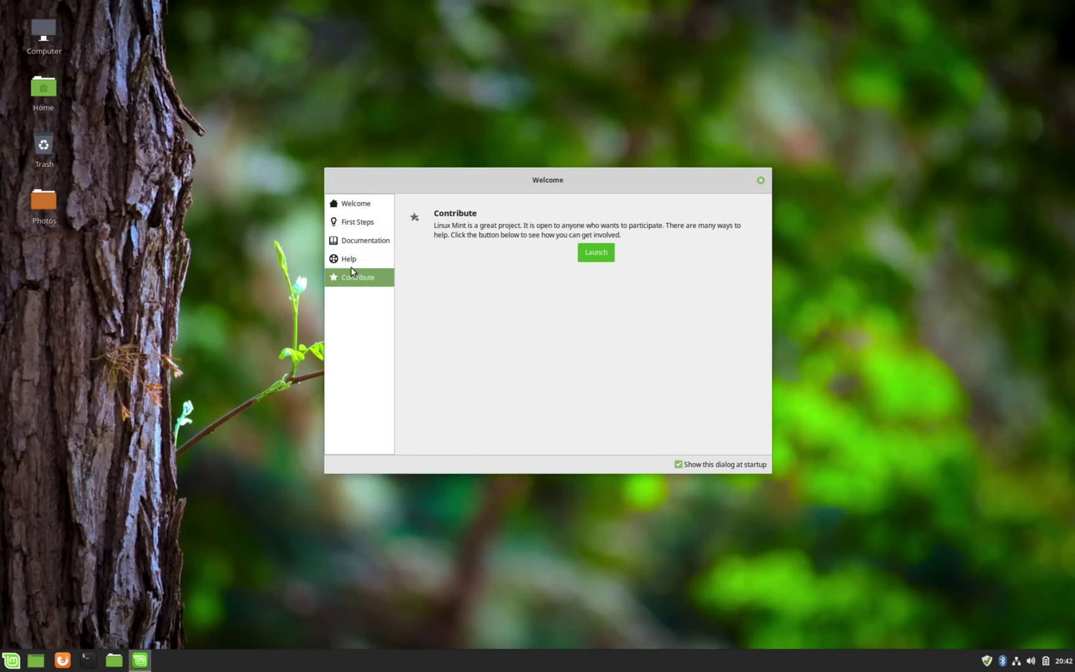
click(356, 222)
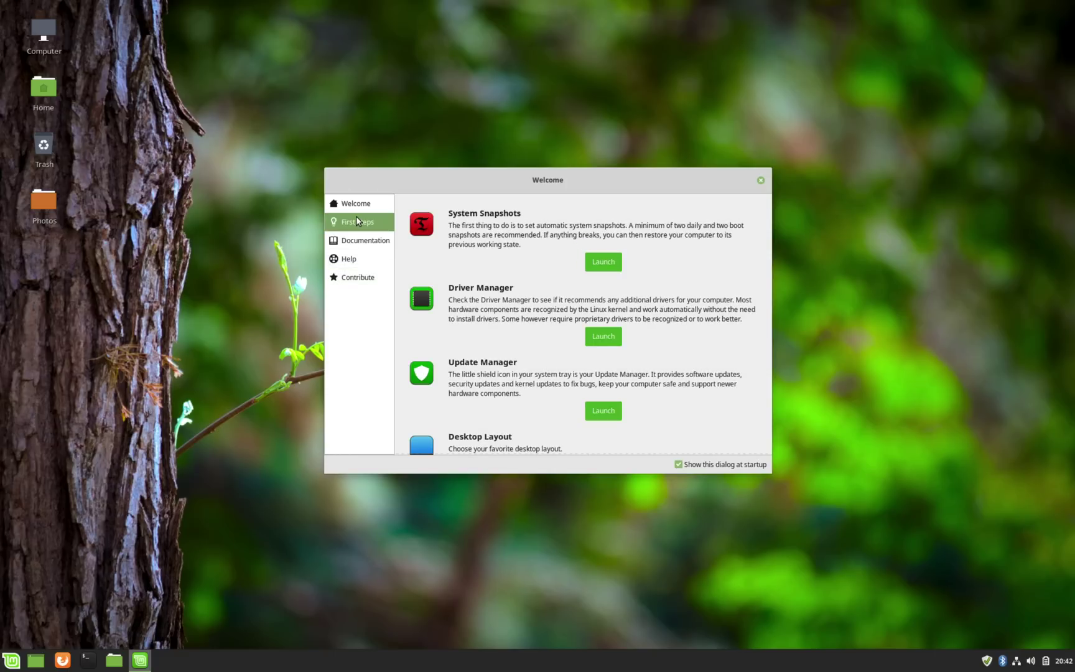
scroll(465, 332, down, 5)
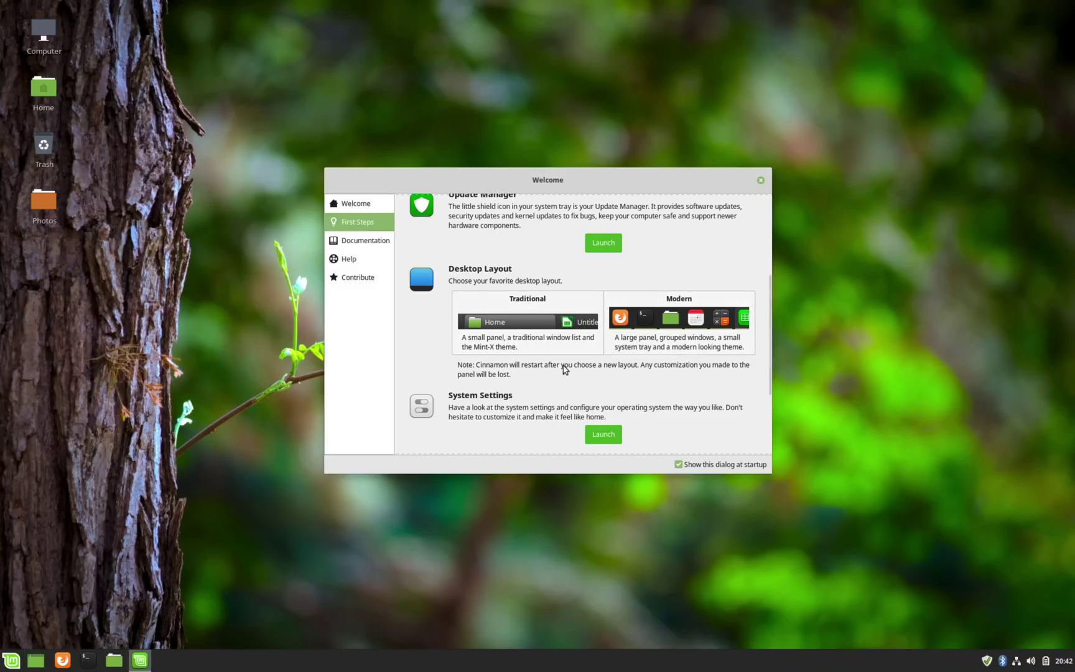
Step: Switch the desktop to the Traditional layout, check the menu, then return to Modern
click(547, 328)
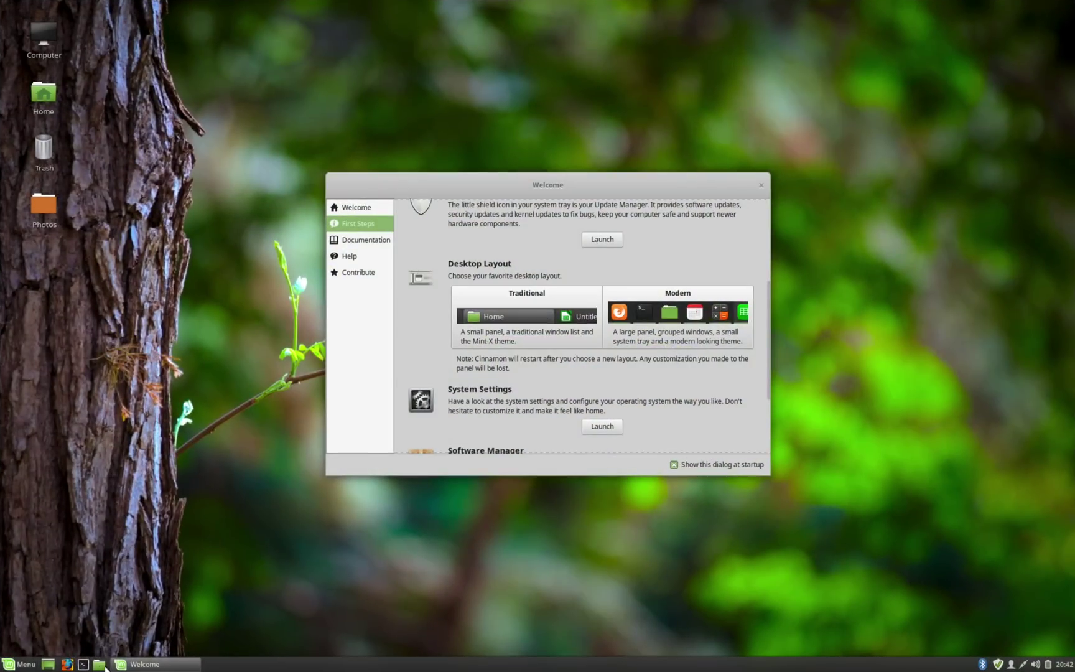
click(11, 665)
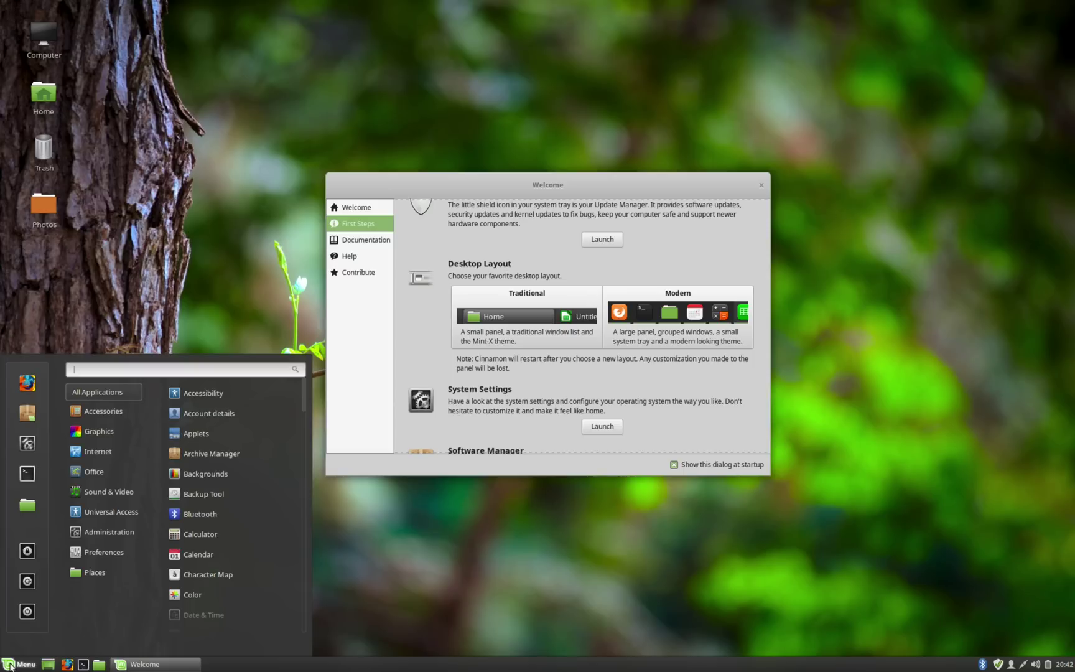
click(10, 664)
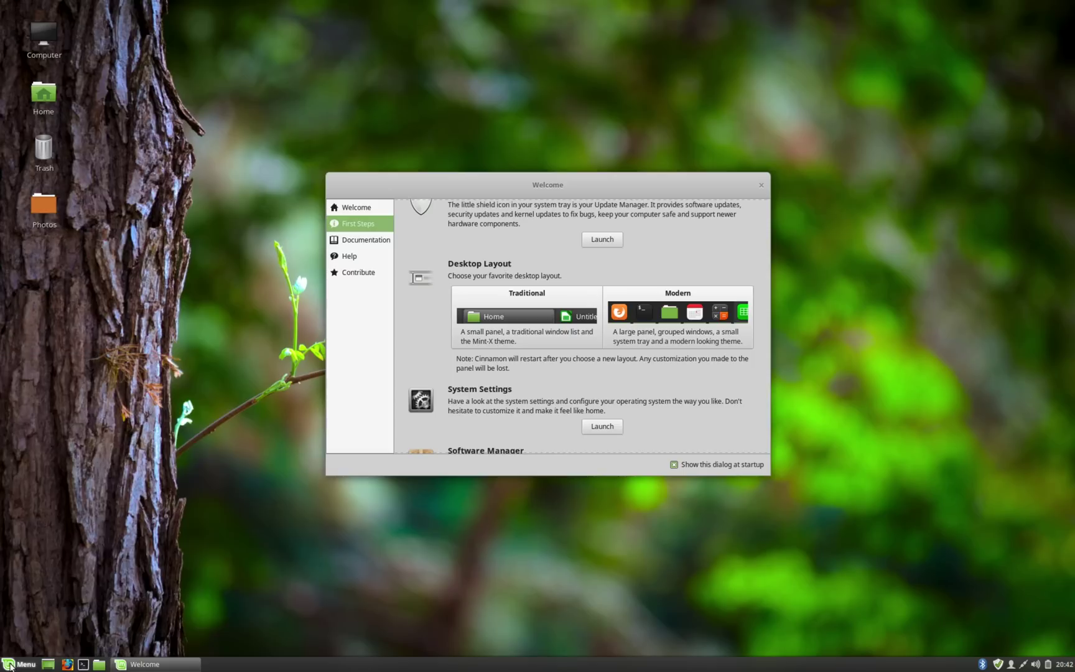
click(657, 305)
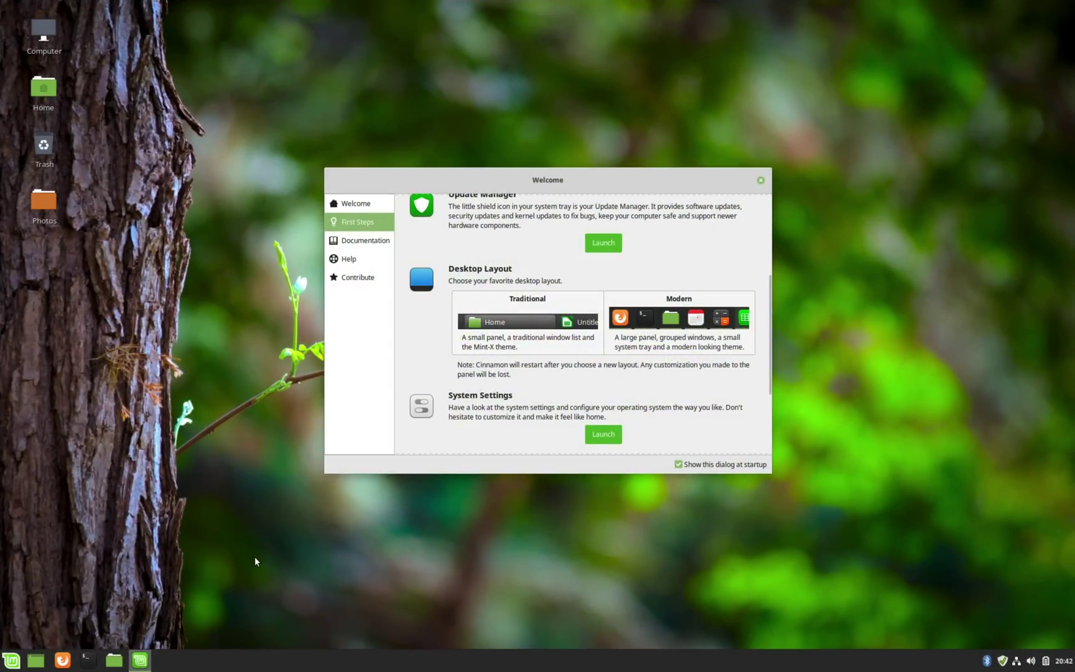
click(359, 243)
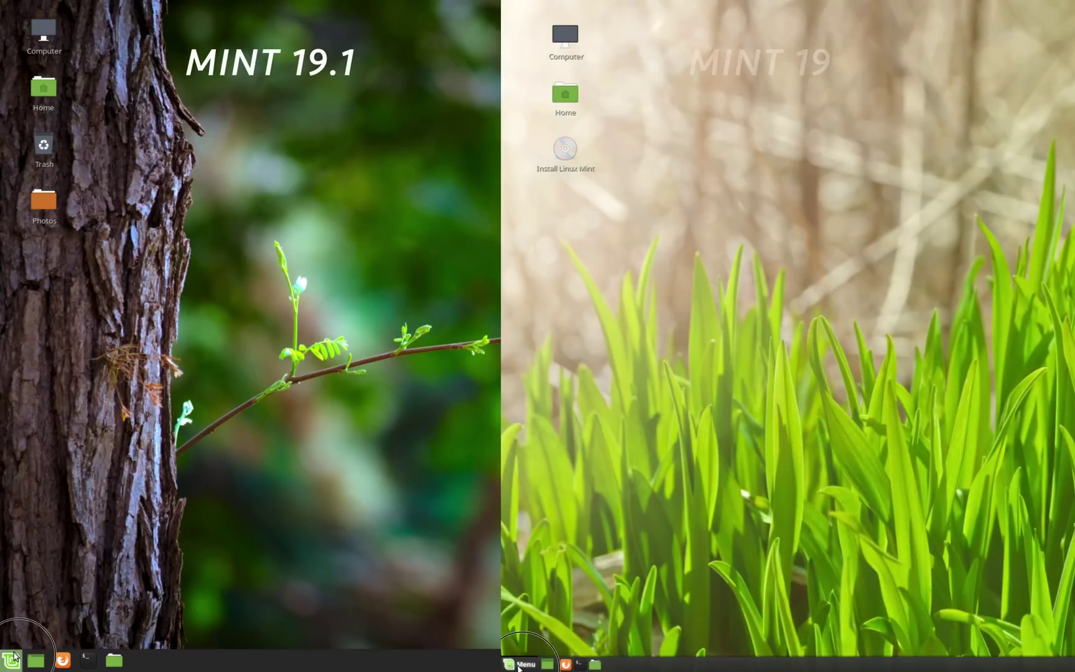
Step: Launch System Settings via the 'systesettin' menu search and browse the Effects pages
click(12, 660)
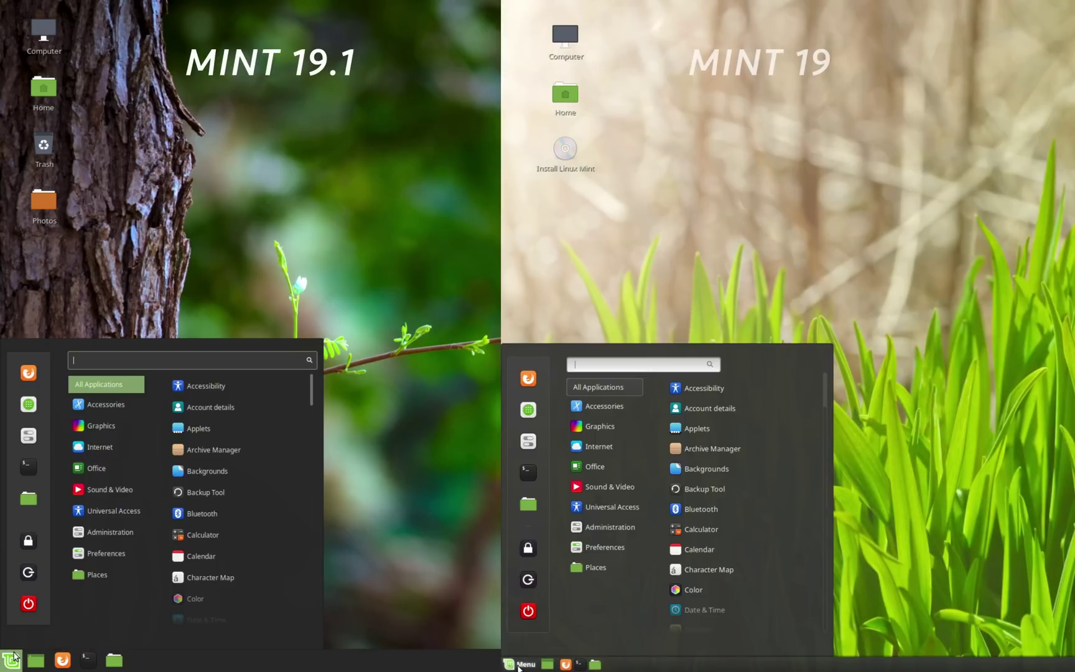
text(systesettin)
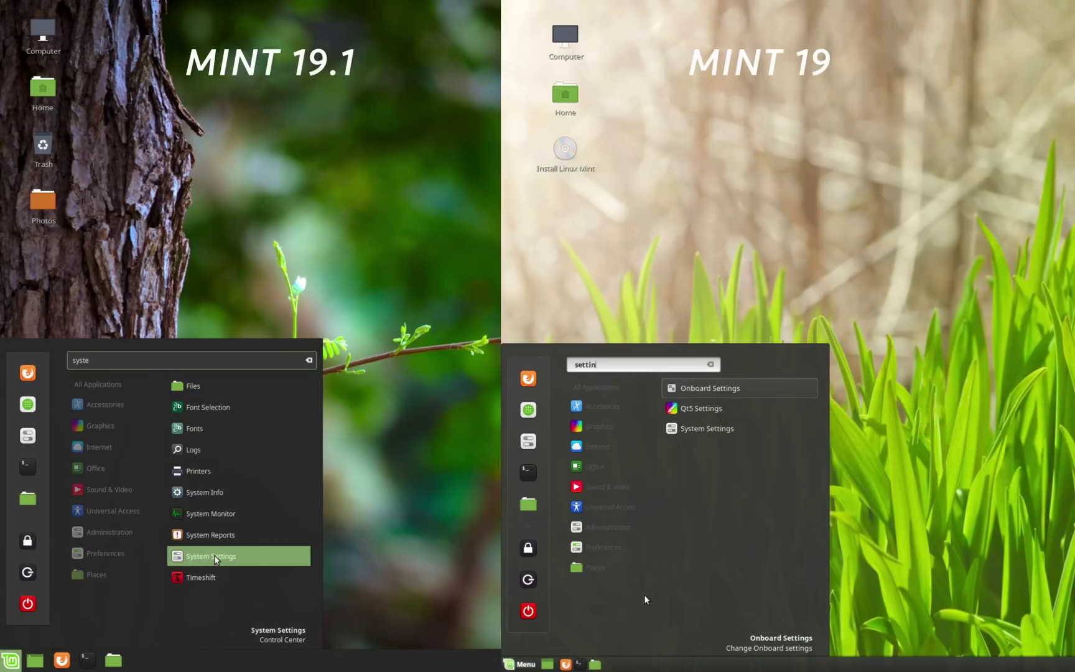
click(211, 556)
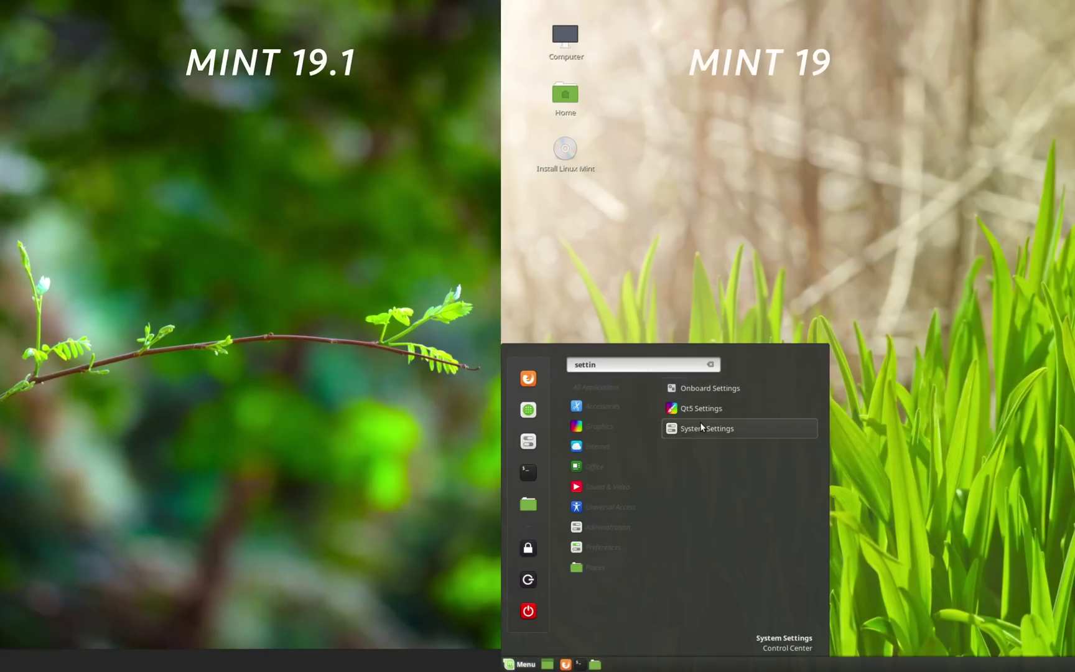
click(706, 429)
click(163, 248)
click(692, 246)
click(320, 184)
click(839, 191)
click(255, 184)
click(789, 193)
click(589, 194)
click(70, 185)
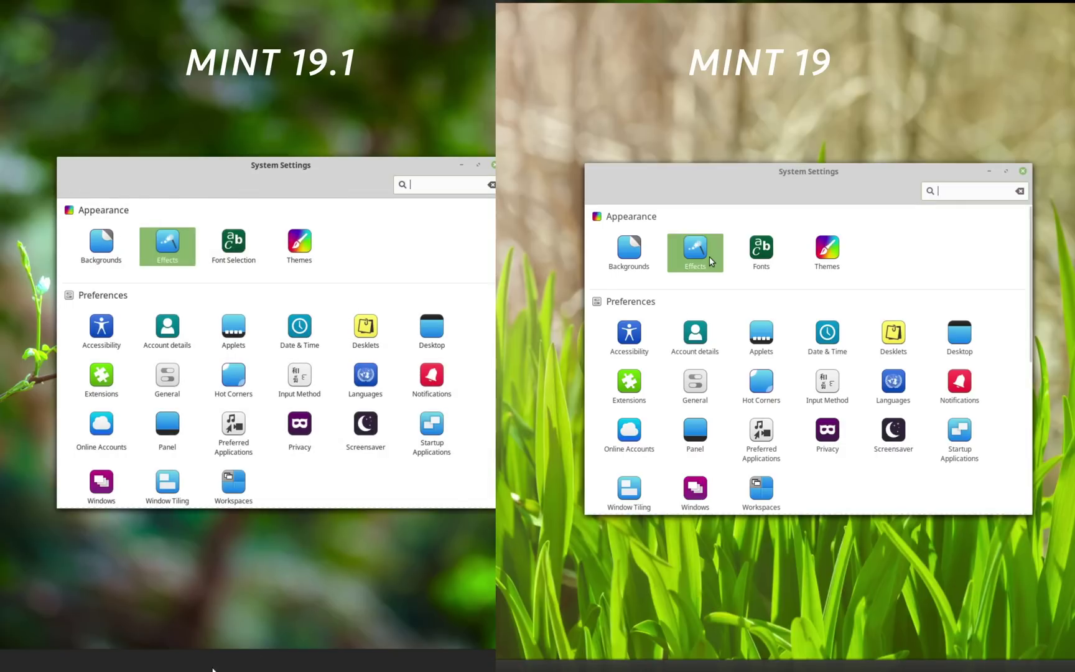
Step: Reduce the desktop icons' vertical spacing in the desktop Customize dialog
right_click(160, 661)
right_click(660, 663)
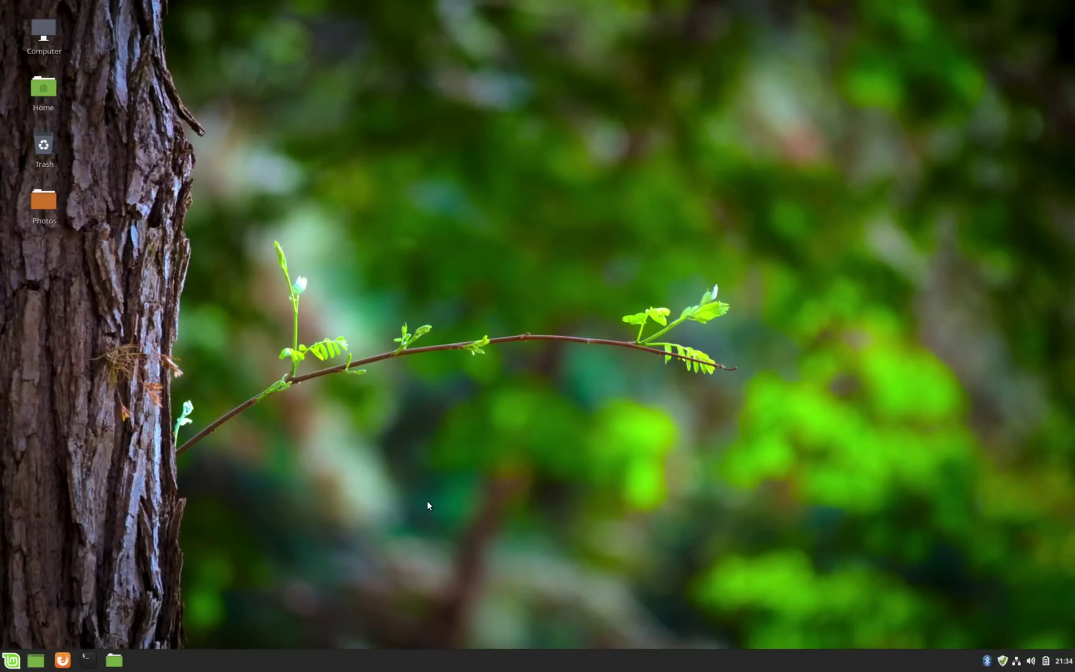
right_click(427, 501)
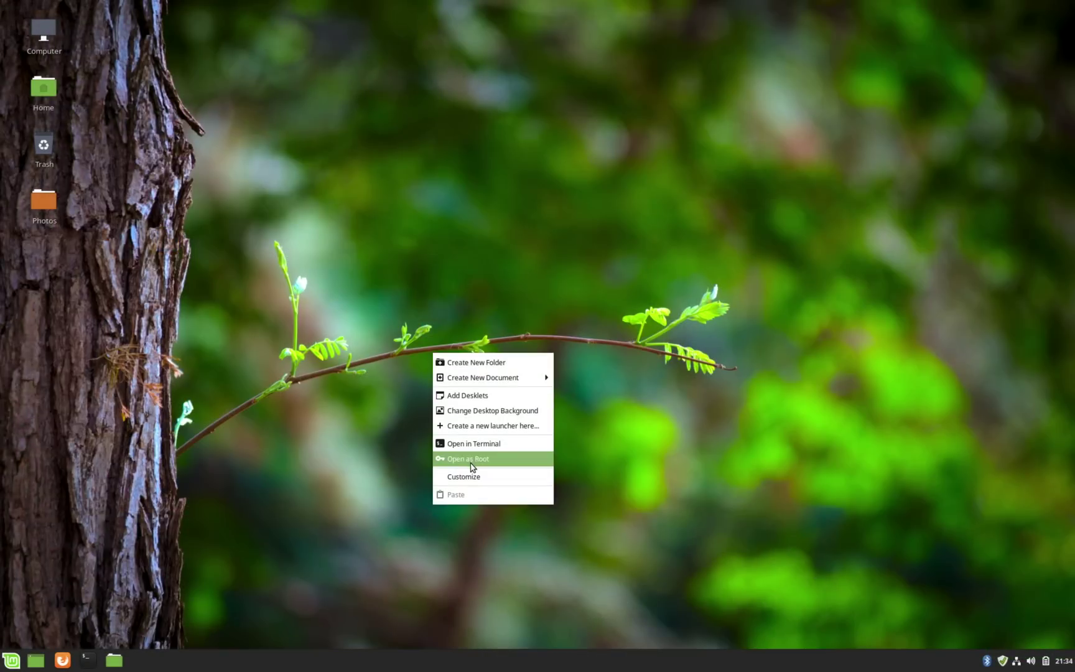
click(468, 477)
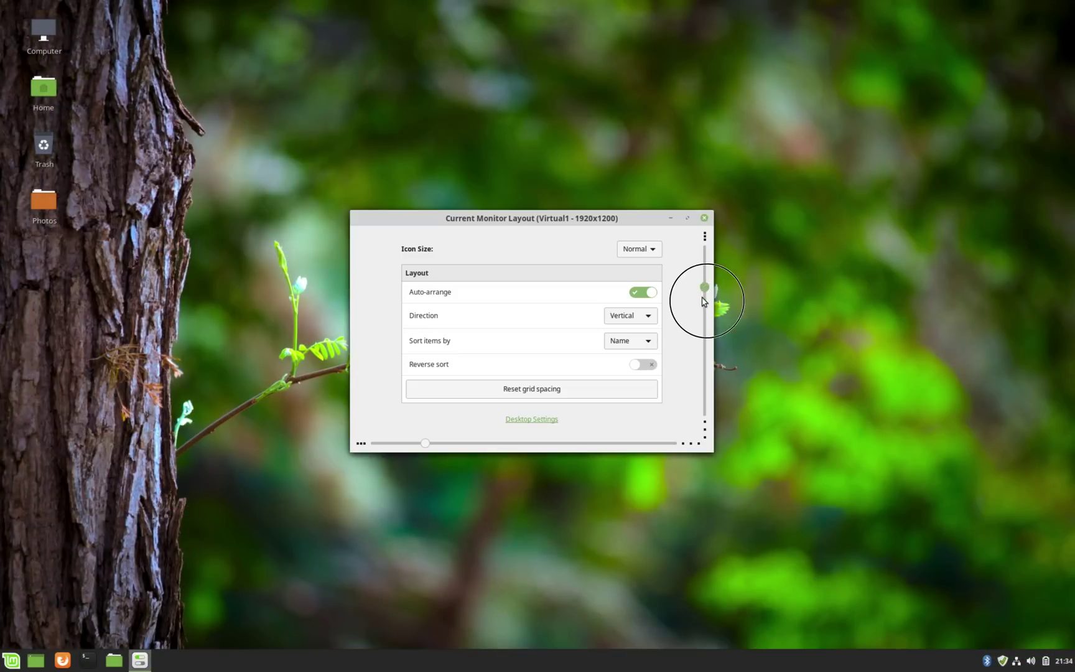
mouse_move(701, 311)
mouse_down()
mouse_move(699, 348)
mouse_move(701, 287)
mouse_up()
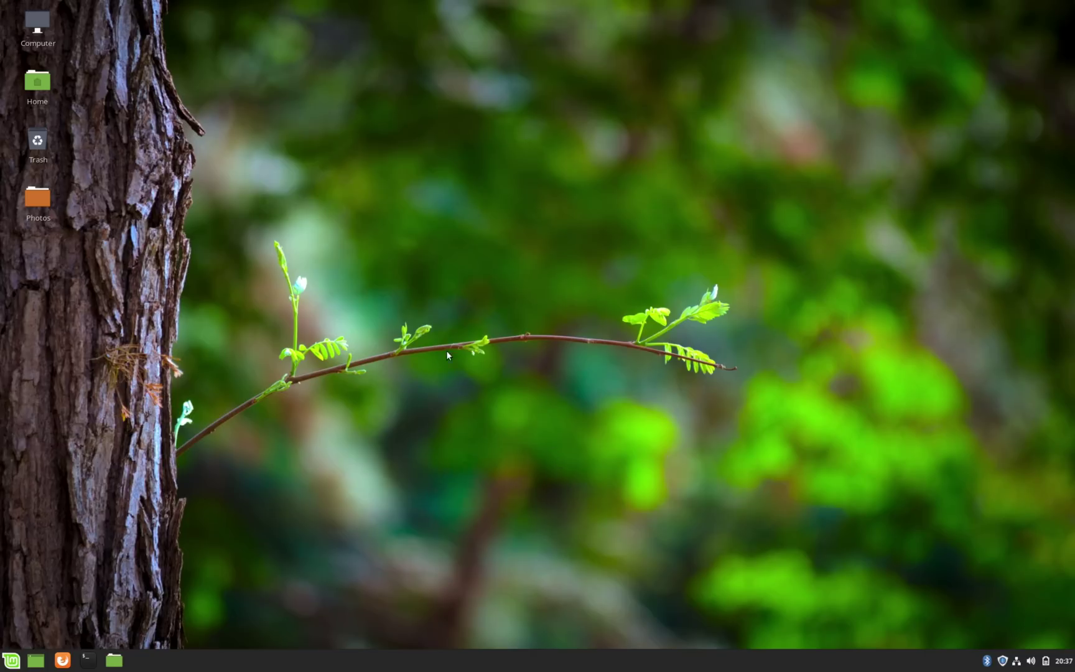
right_click(456, 197)
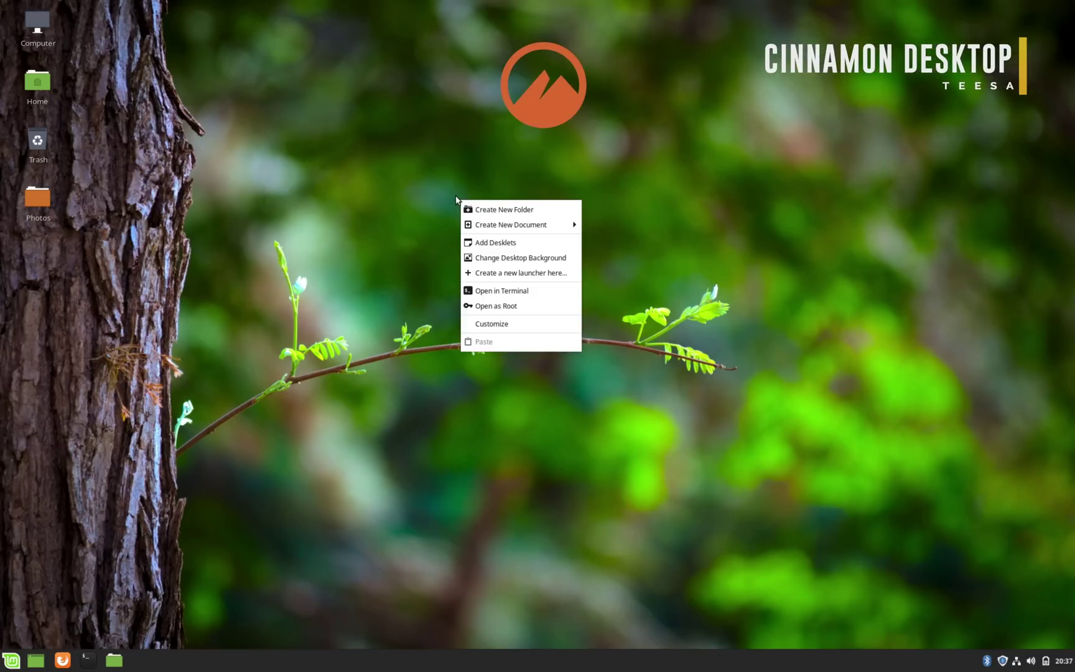
click(488, 445)
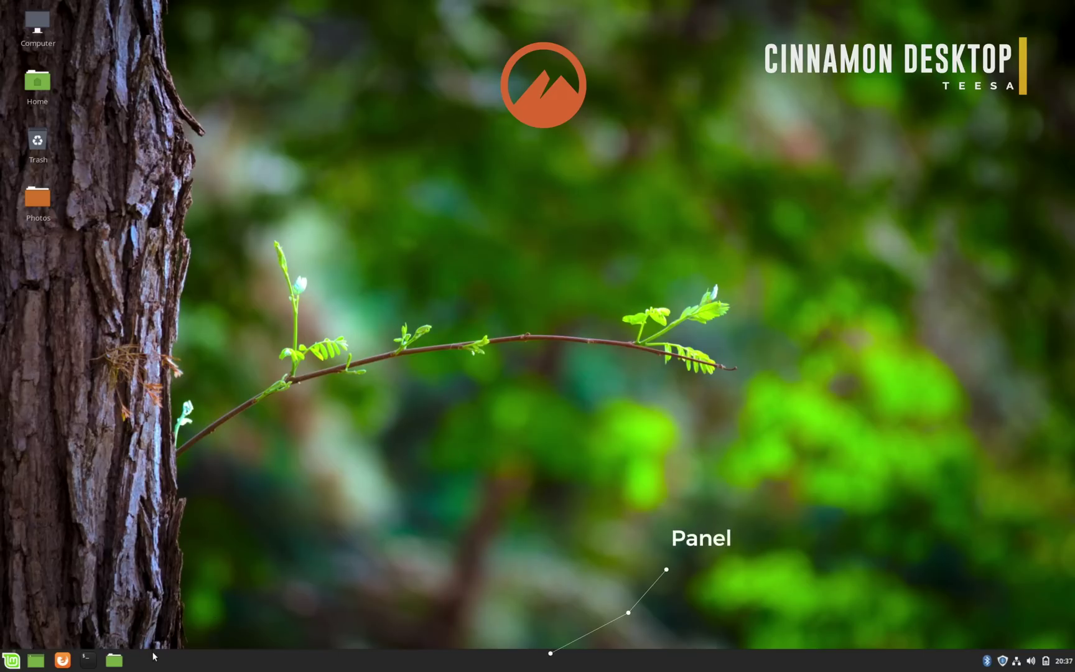
click(12, 660)
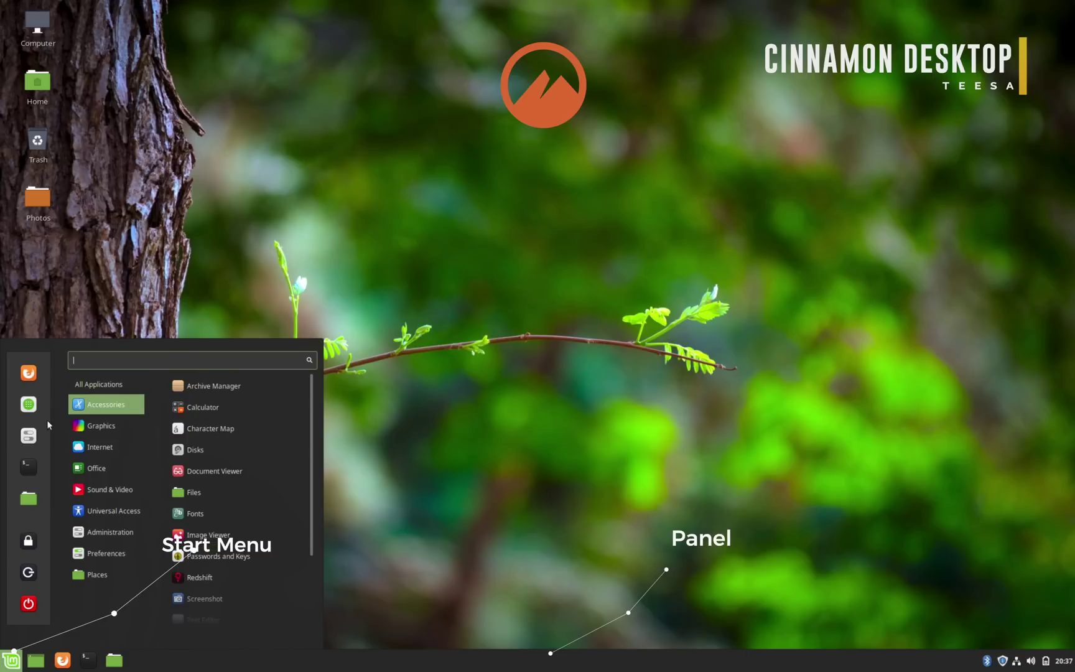
mouse_move(114, 510)
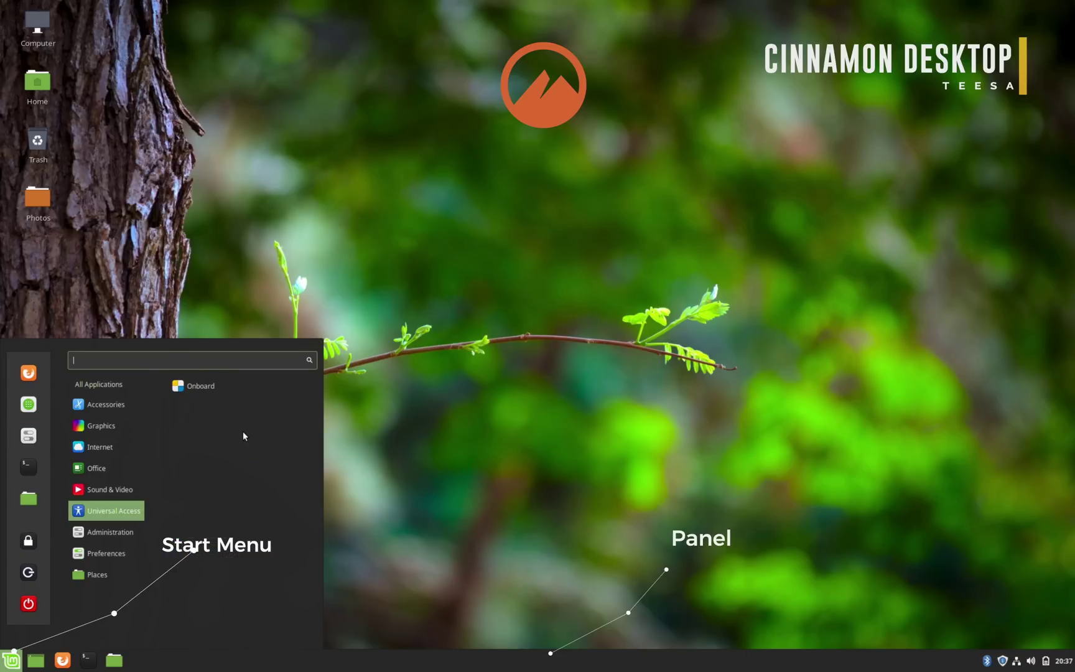
click(354, 538)
click(1029, 660)
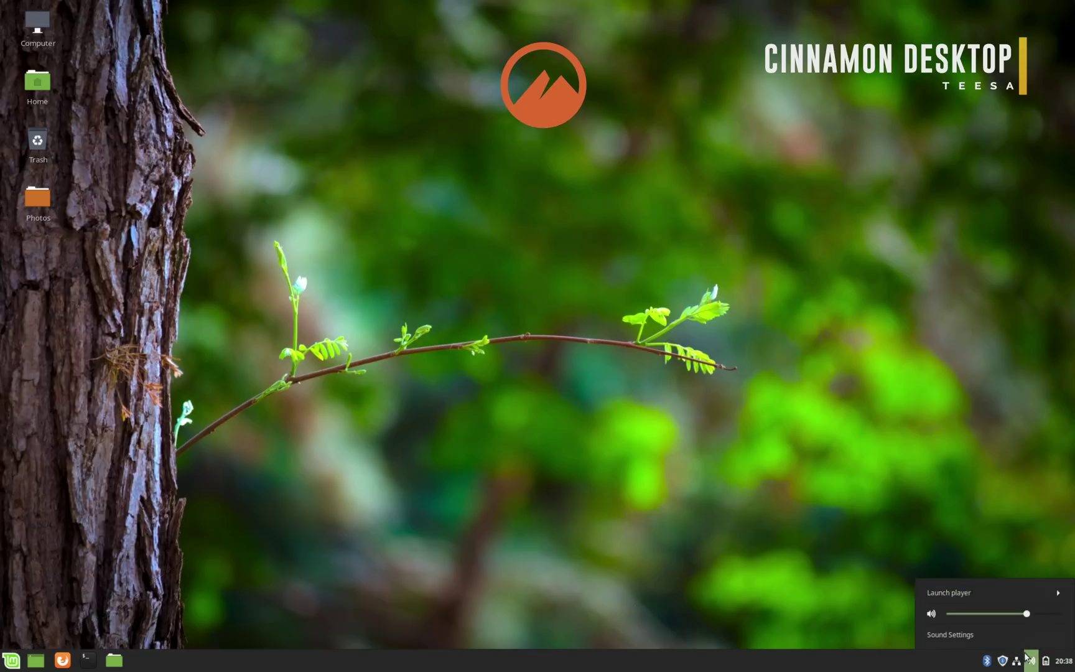
click(1060, 662)
click(1060, 661)
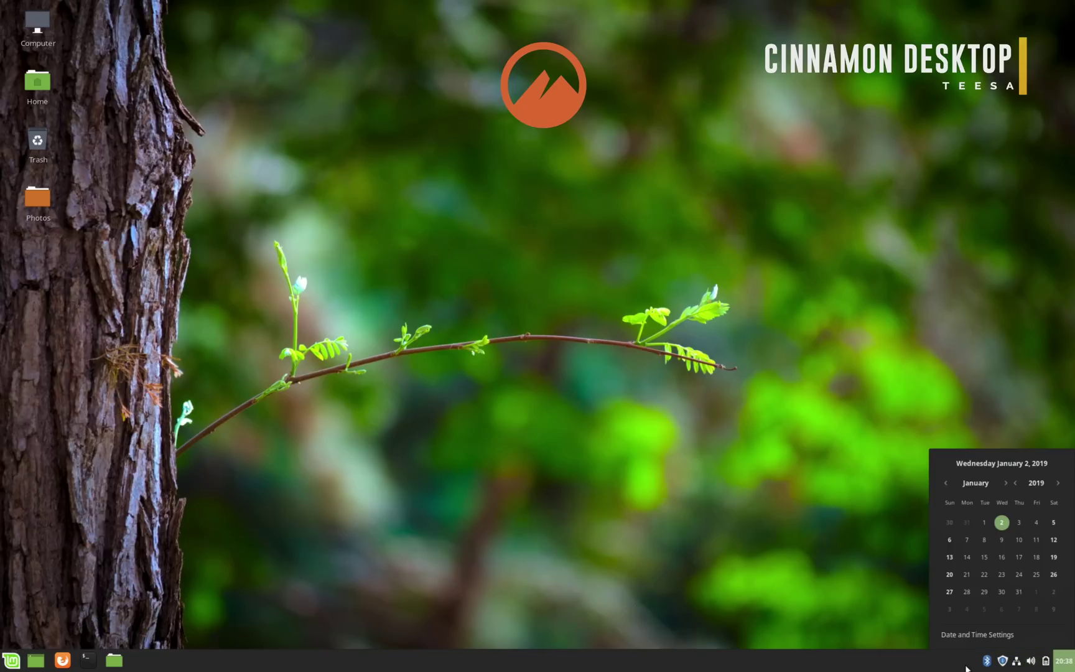
click(788, 560)
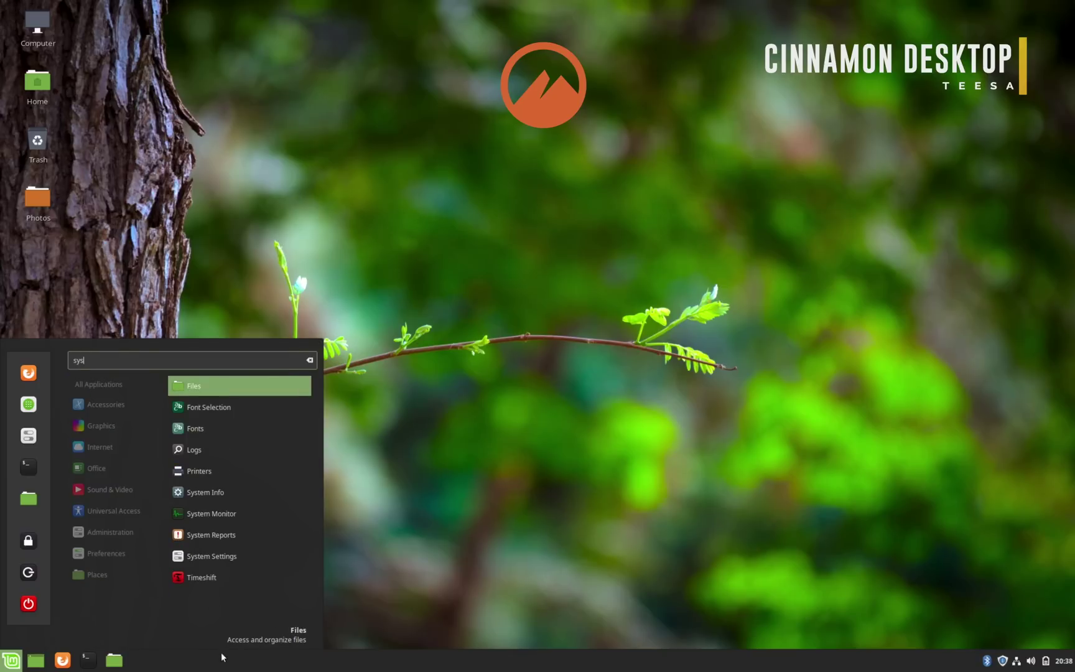
click(214, 535)
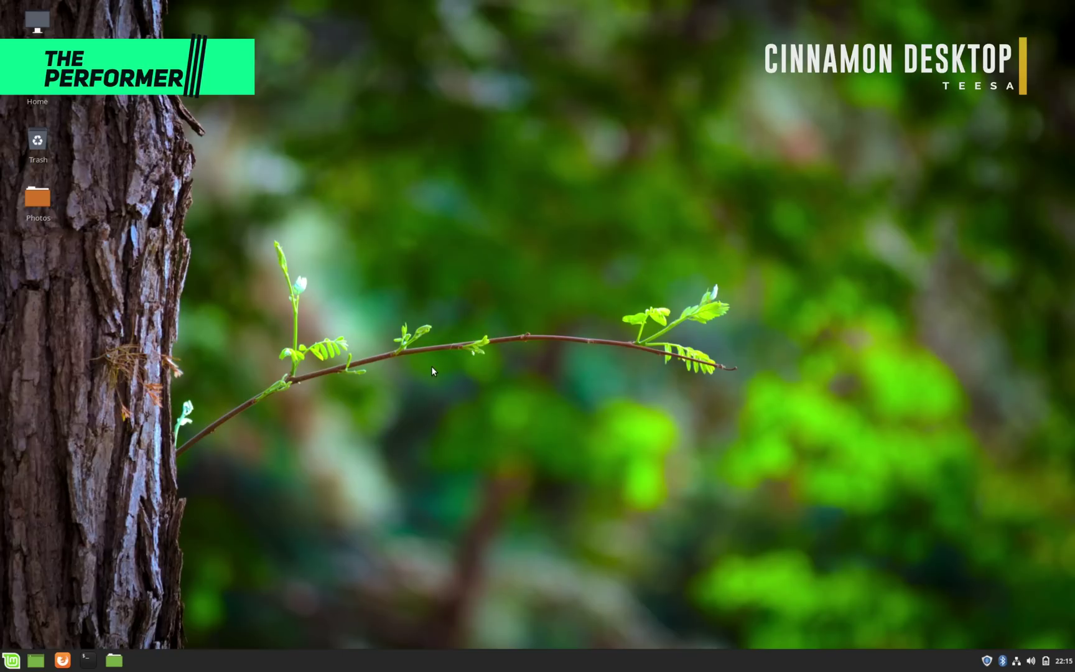
Step: Launch System Settings by searching 'sys' in the applications menu
click(10, 661)
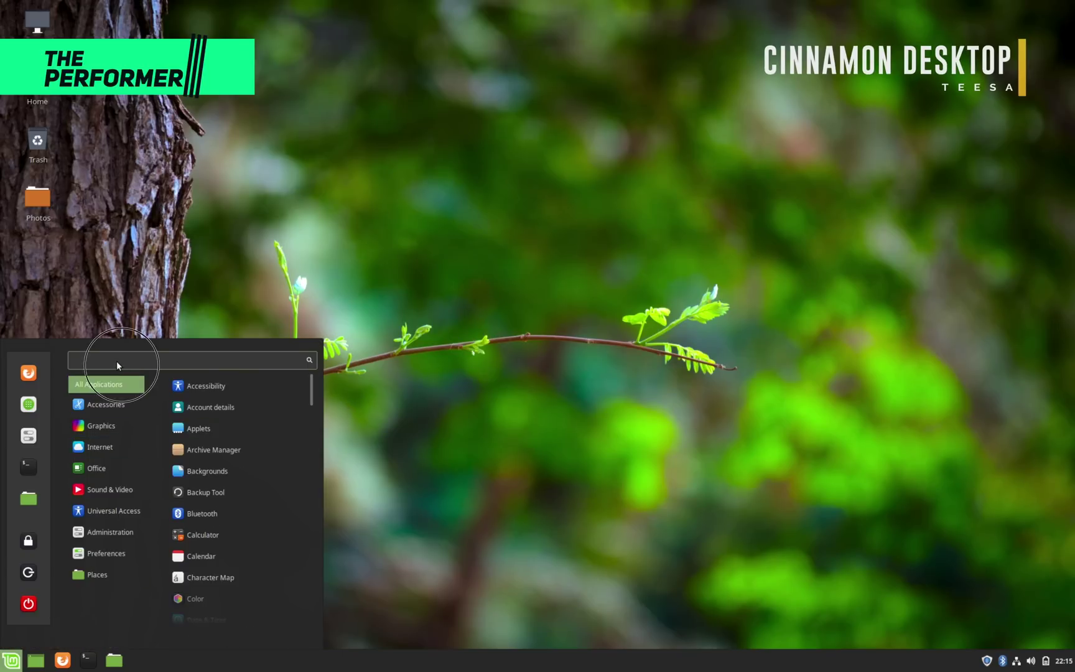
text(sys)
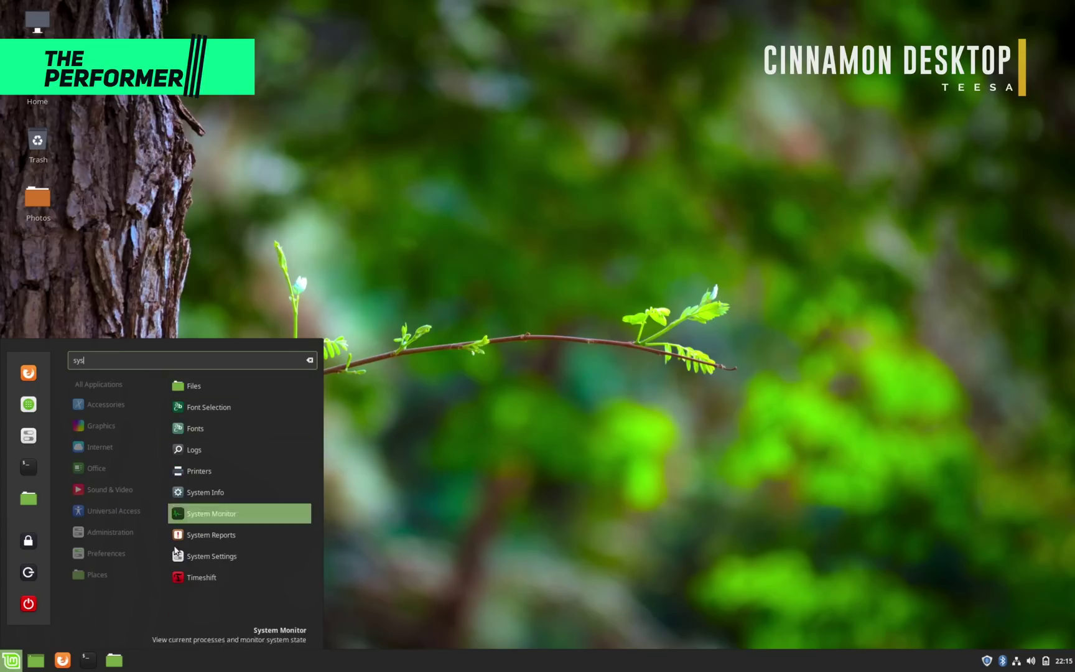
click(175, 553)
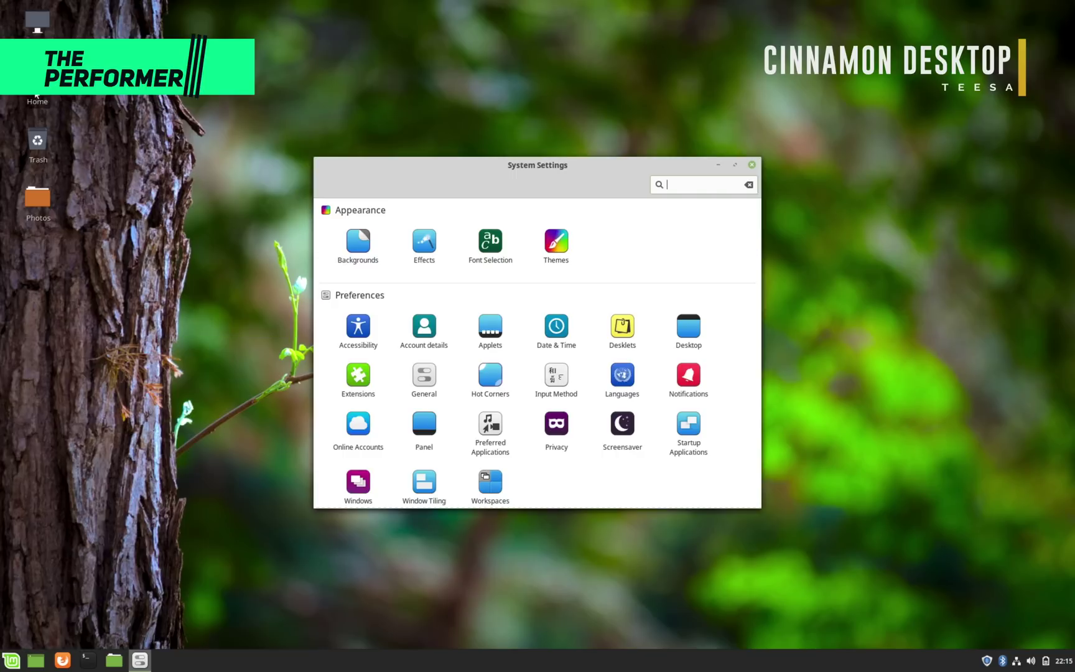
Step: Open Home in the file manager and visit Pictures, Desktop, Downloads and Documents
click(36, 94)
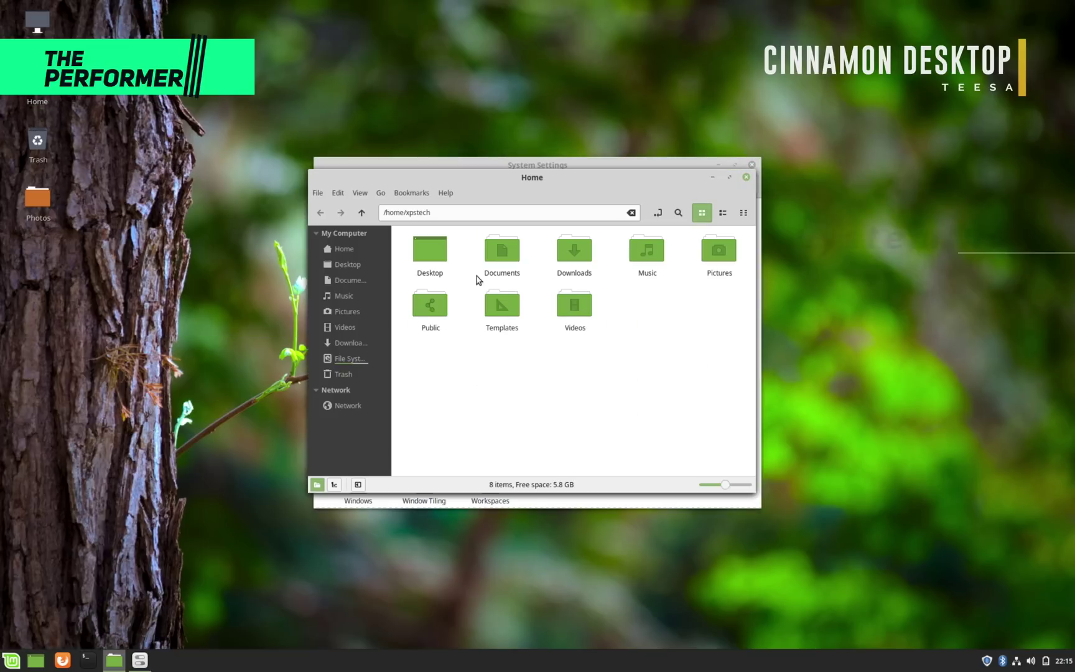
double_click(496, 246)
drag(480, 187, 280, 376)
click(148, 500)
click(144, 450)
click(144, 500)
click(144, 532)
click(143, 467)
click(144, 454)
click(145, 438)
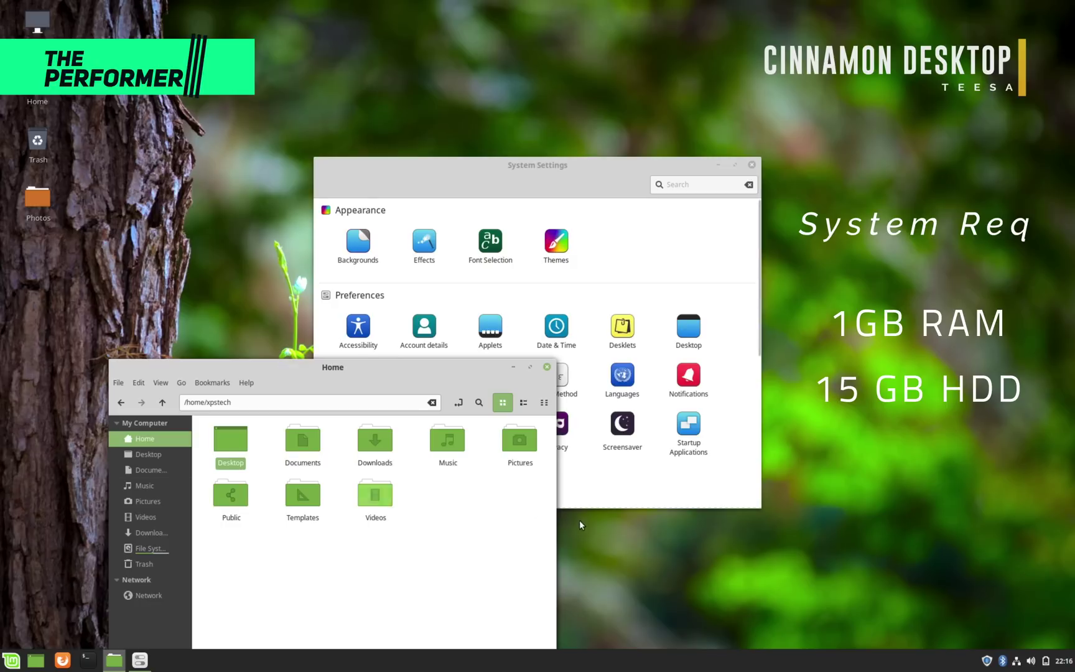
click(1062, 660)
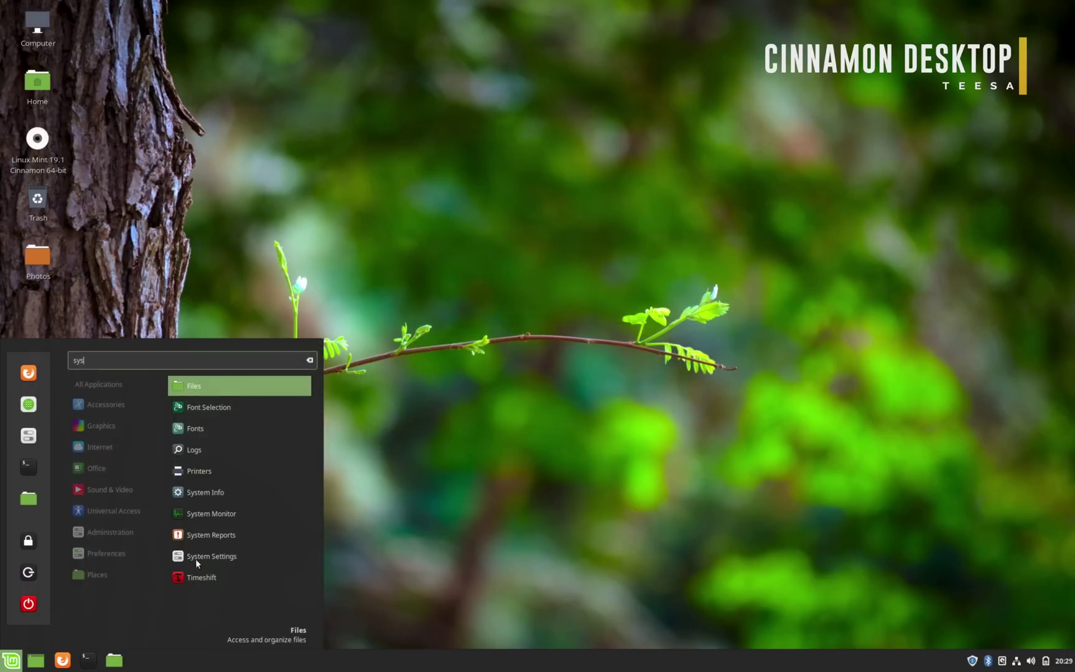
Step: Launch System Settings, scroll the settings list and look at the Display settings
click(198, 554)
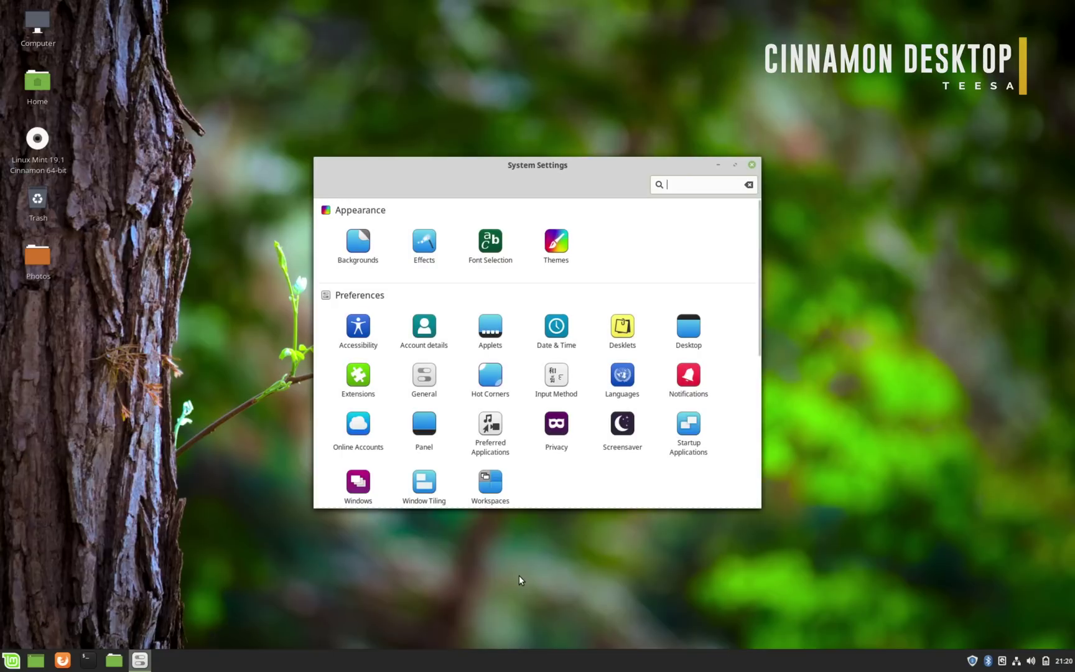
click(519, 574)
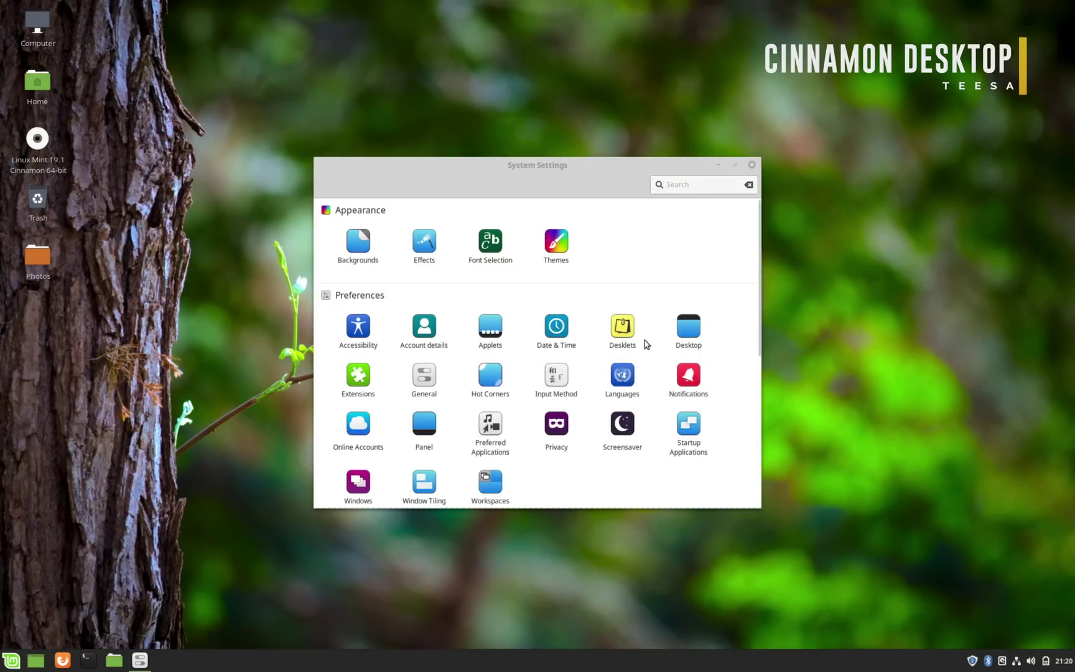
scroll(596, 416, down, 5)
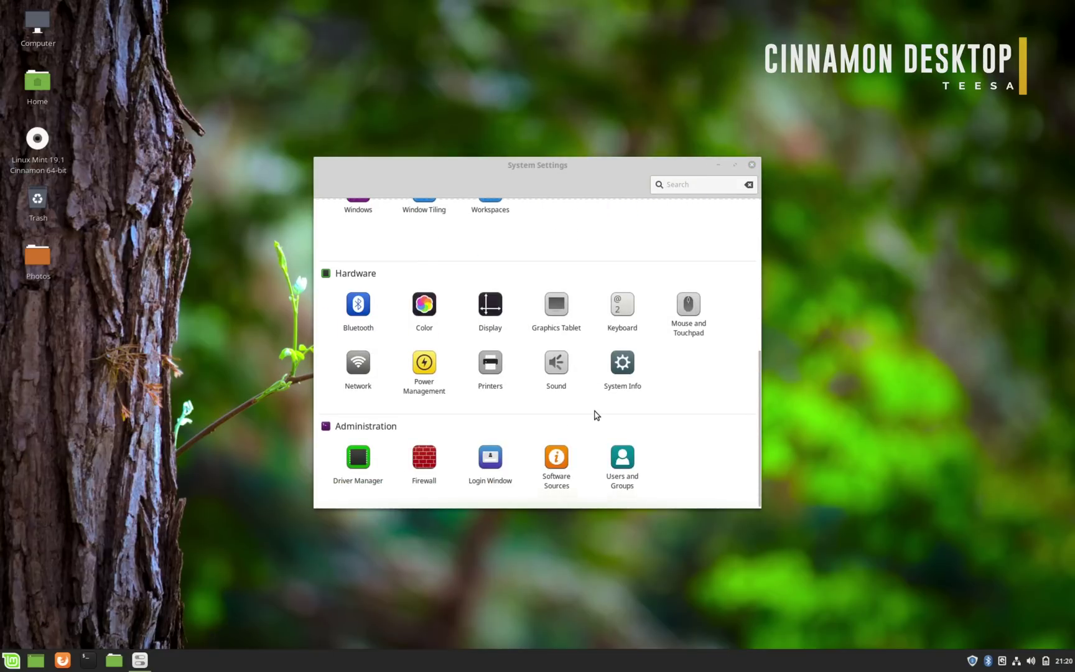
scroll(595, 415, up, 3)
scroll(586, 350, up, 3)
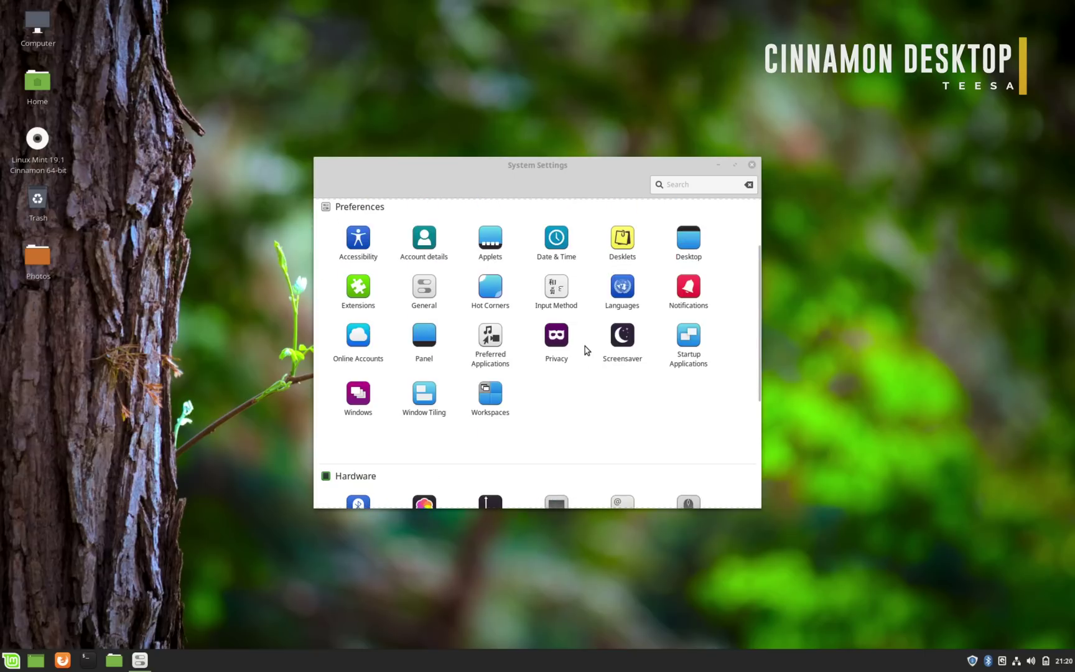
scroll(585, 350, up, 1)
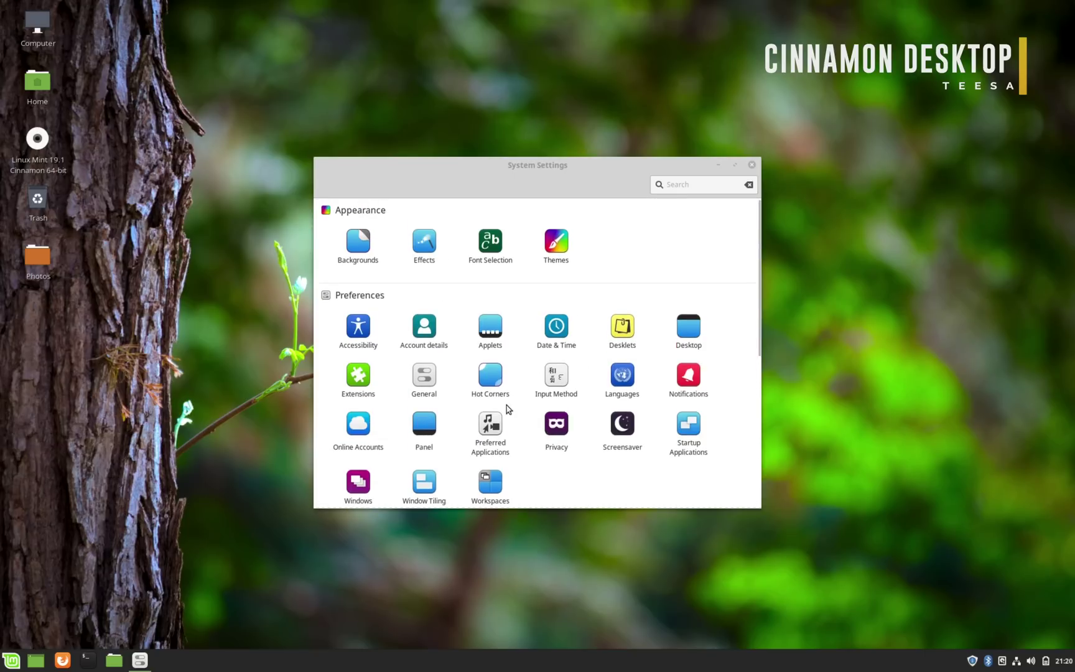
scroll(474, 407, down, 1)
scroll(472, 401, down, 5)
click(485, 307)
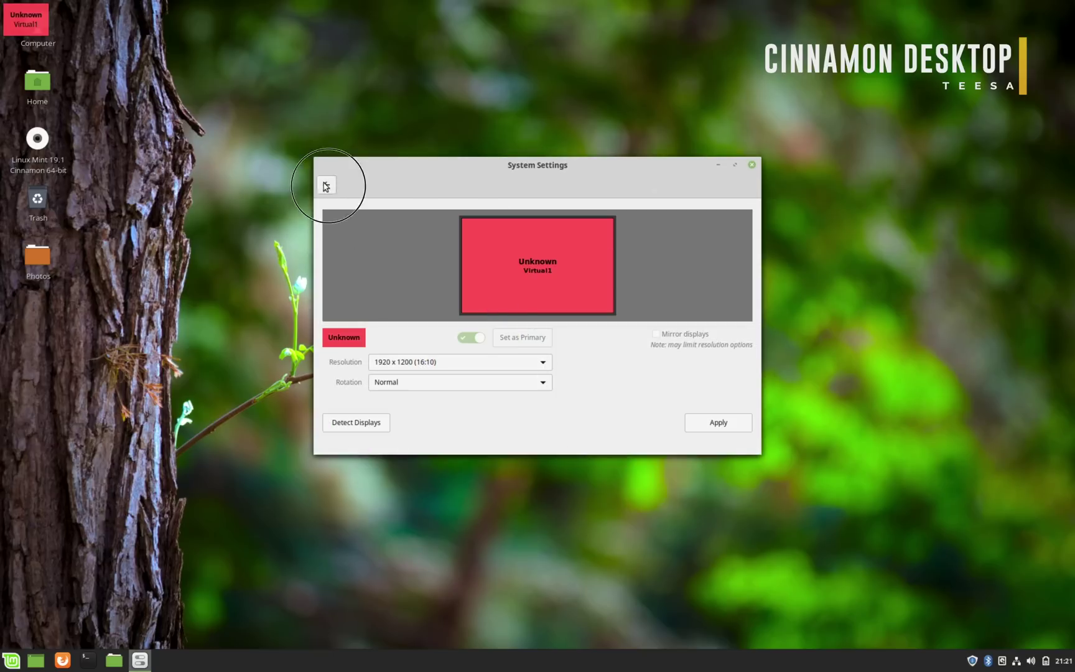
click(326, 185)
scroll(442, 226, up, 6)
Step: View the General settings' interface scaling choices without changing them
click(419, 299)
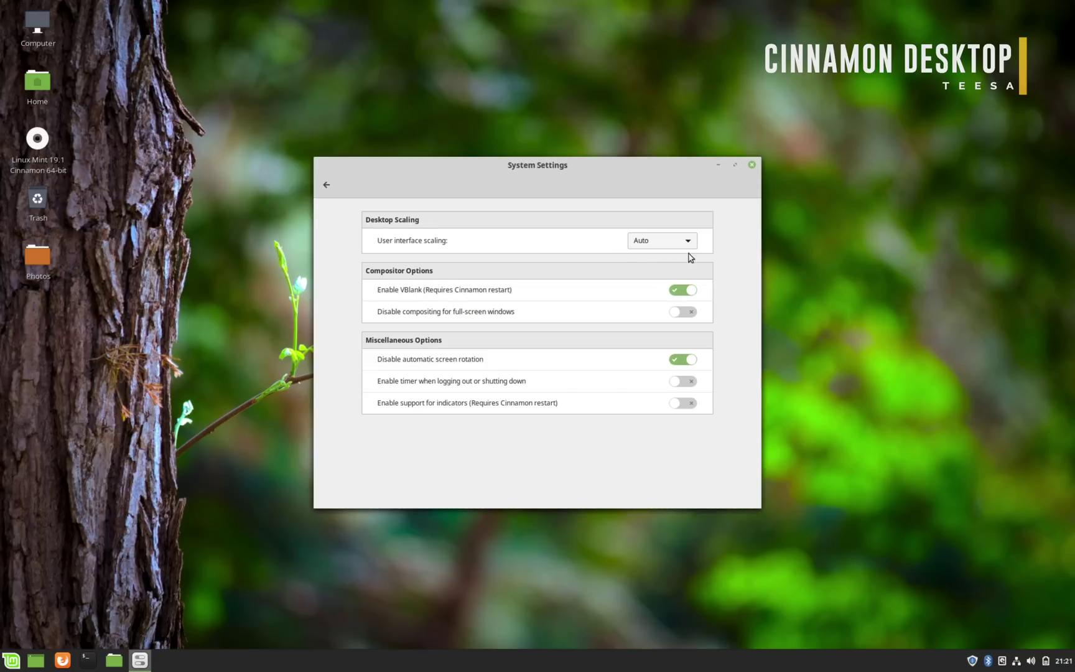
click(678, 242)
click(624, 309)
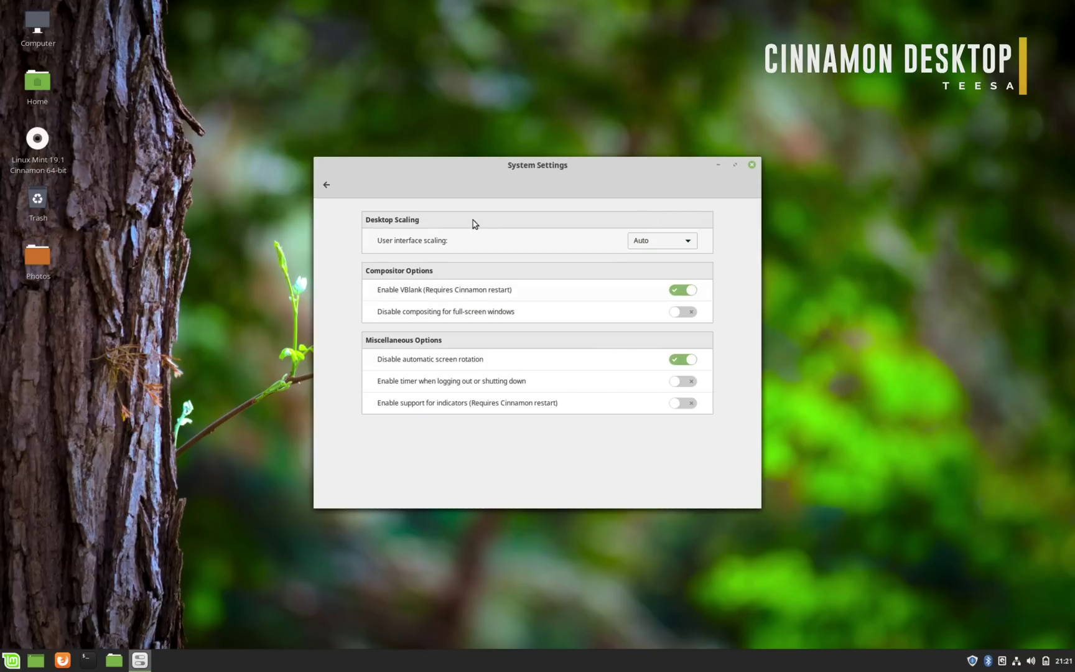
click(322, 183)
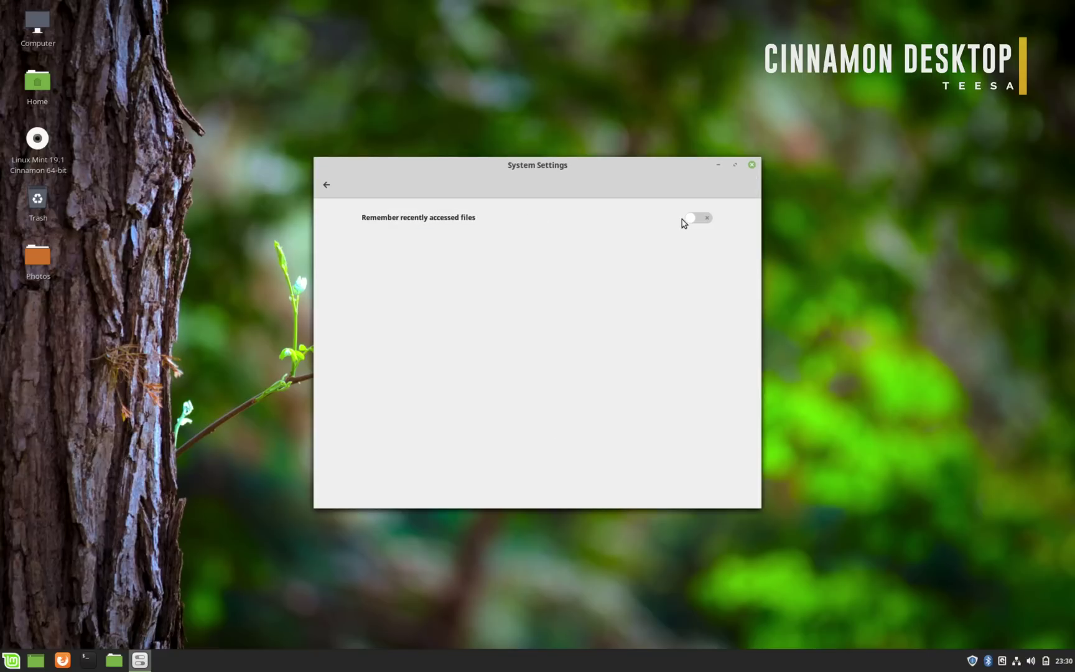
Step: Turn remembering recently accessed files on, then back off, in Privacy
click(697, 219)
click(698, 219)
click(327, 186)
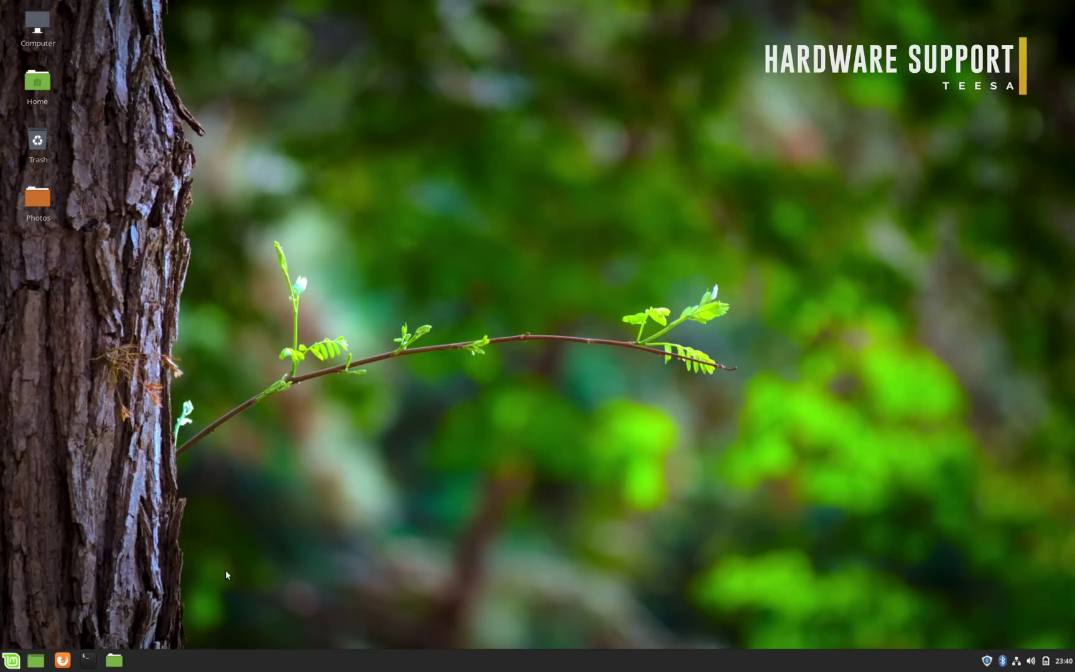
Step: Launch Driver Manager from a 'driver' menu search and authenticate with the administrator password
click(11, 658)
text(driver)
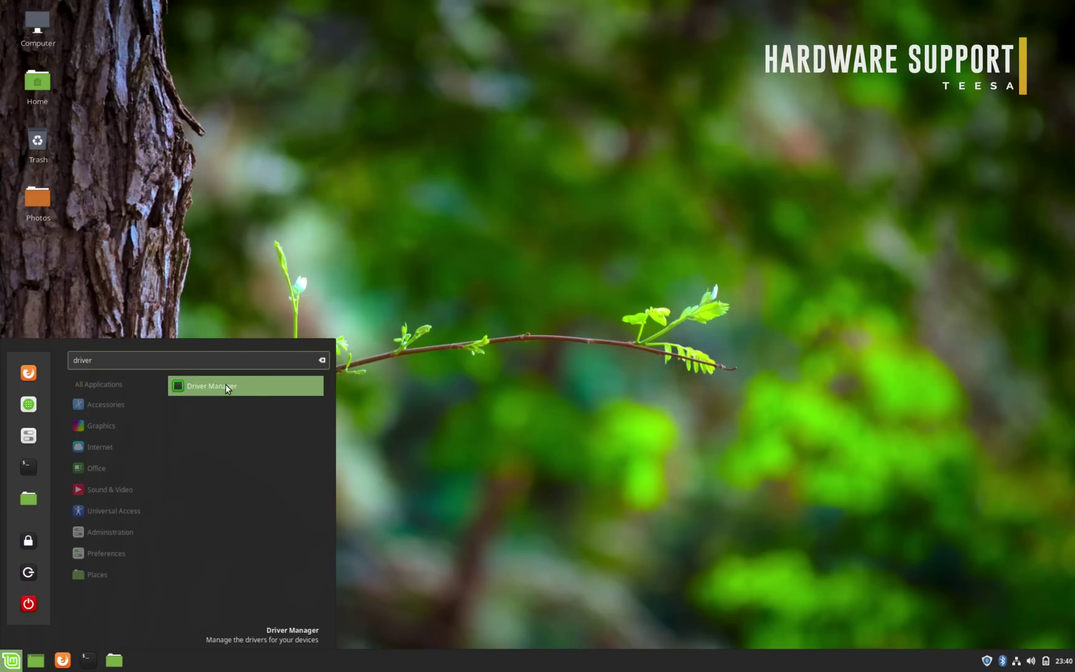
click(226, 387)
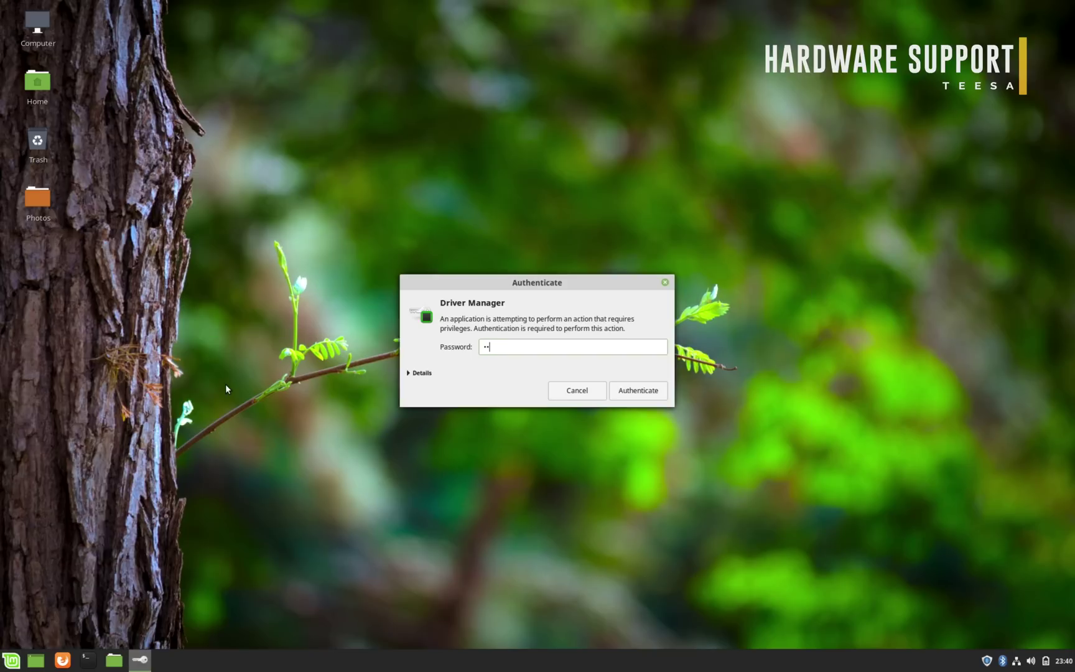
key(Return)
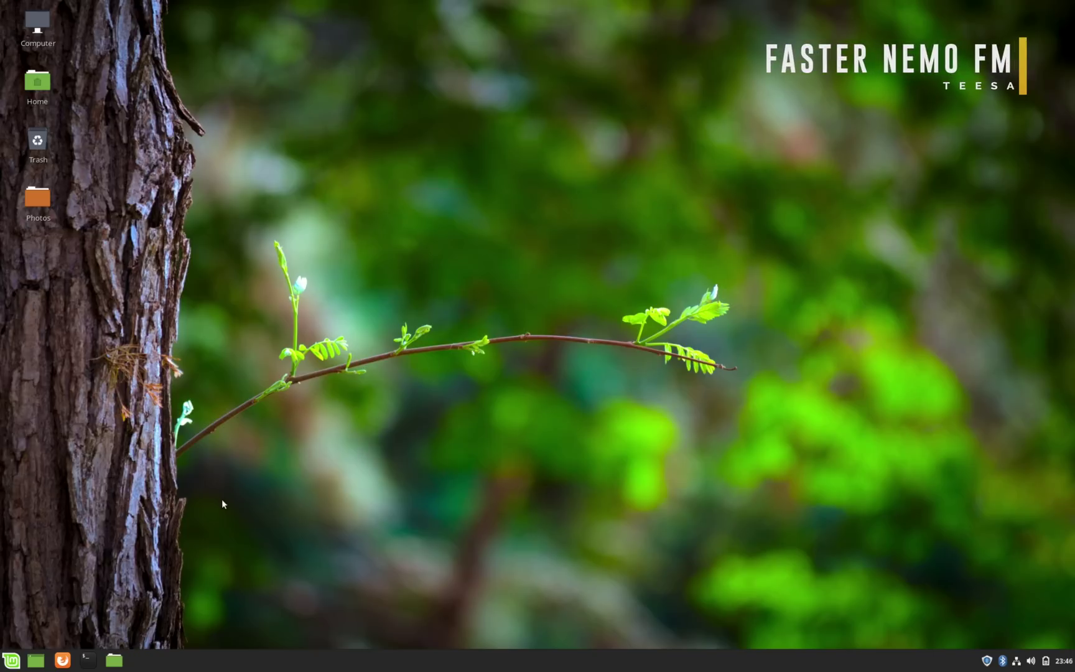
Step: Open the file manager and visit Desktop, Home, Pictures and the File System root
right_click(222, 499)
key(Escape)
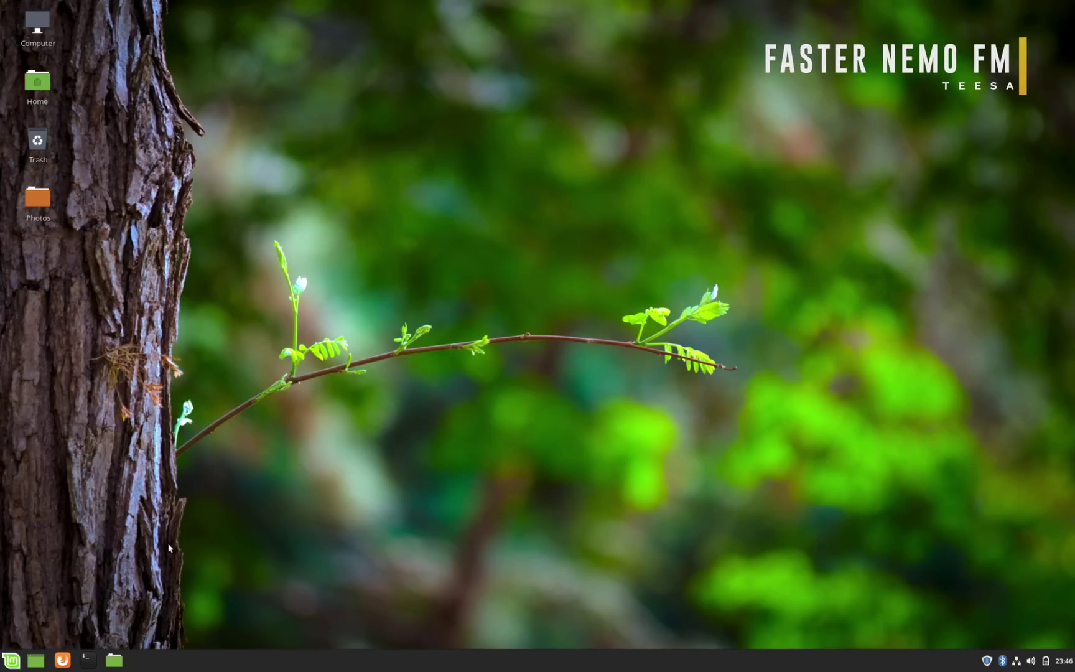
click(117, 660)
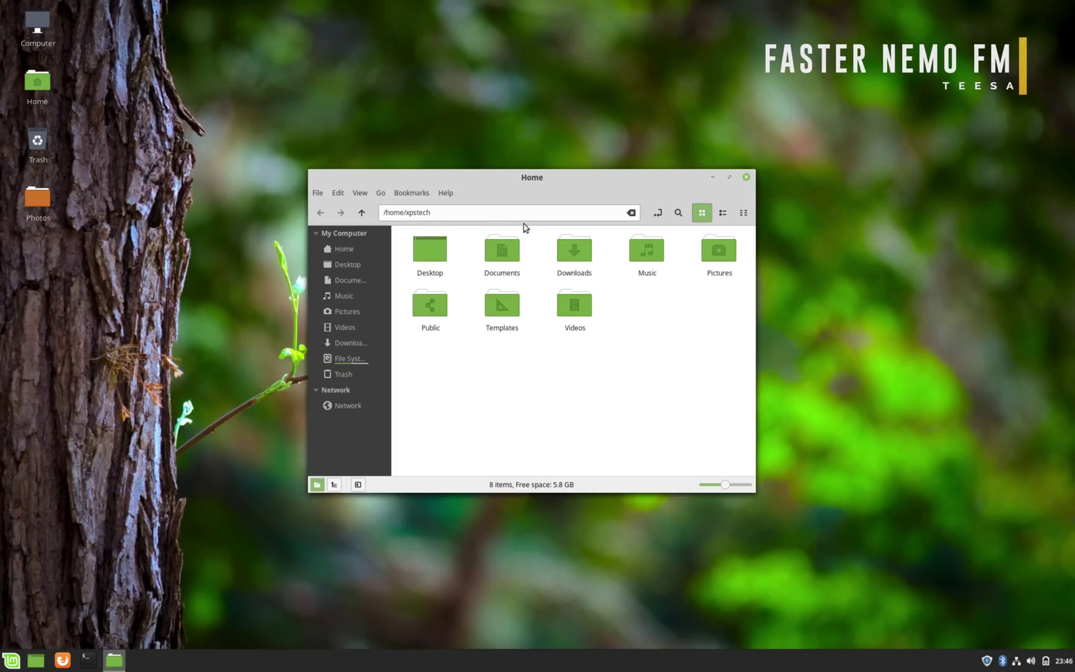
click(348, 264)
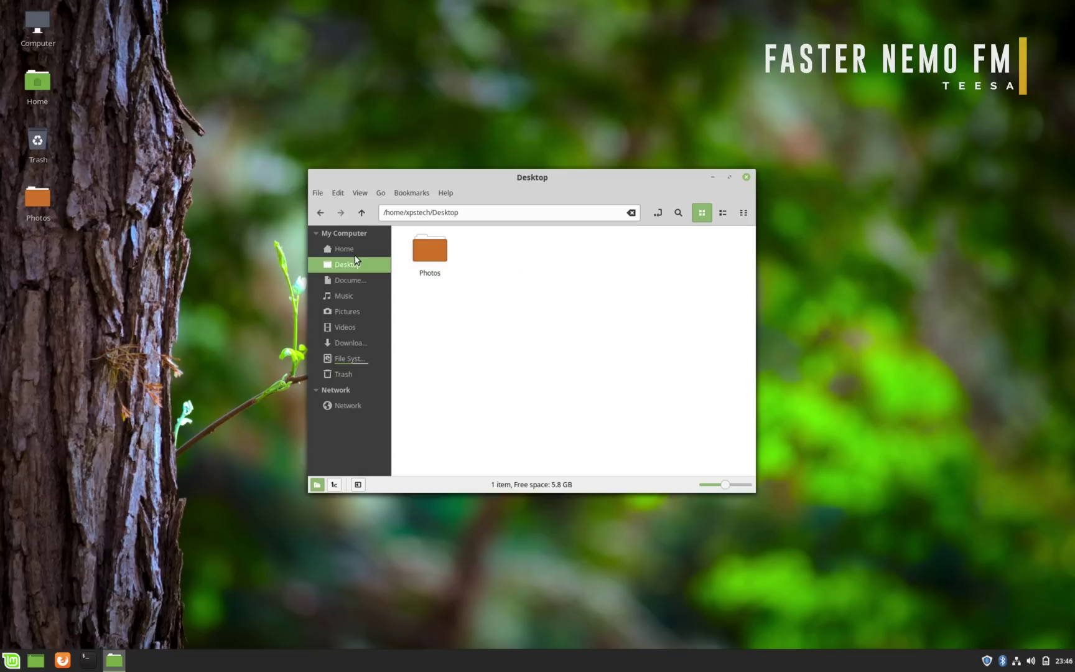
click(347, 249)
click(344, 311)
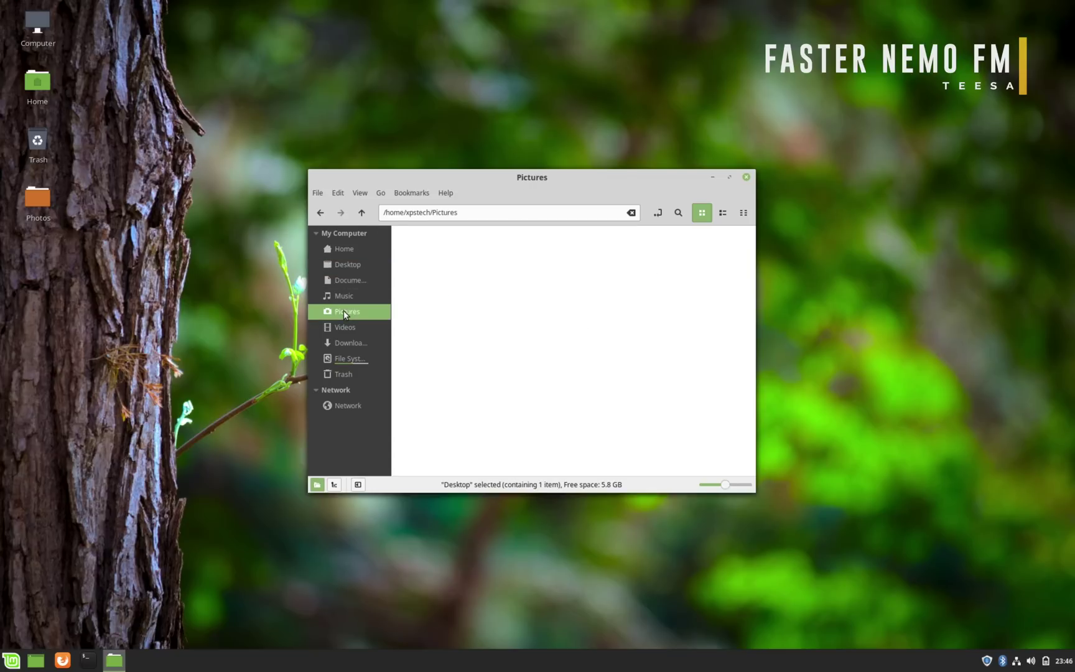
click(344, 359)
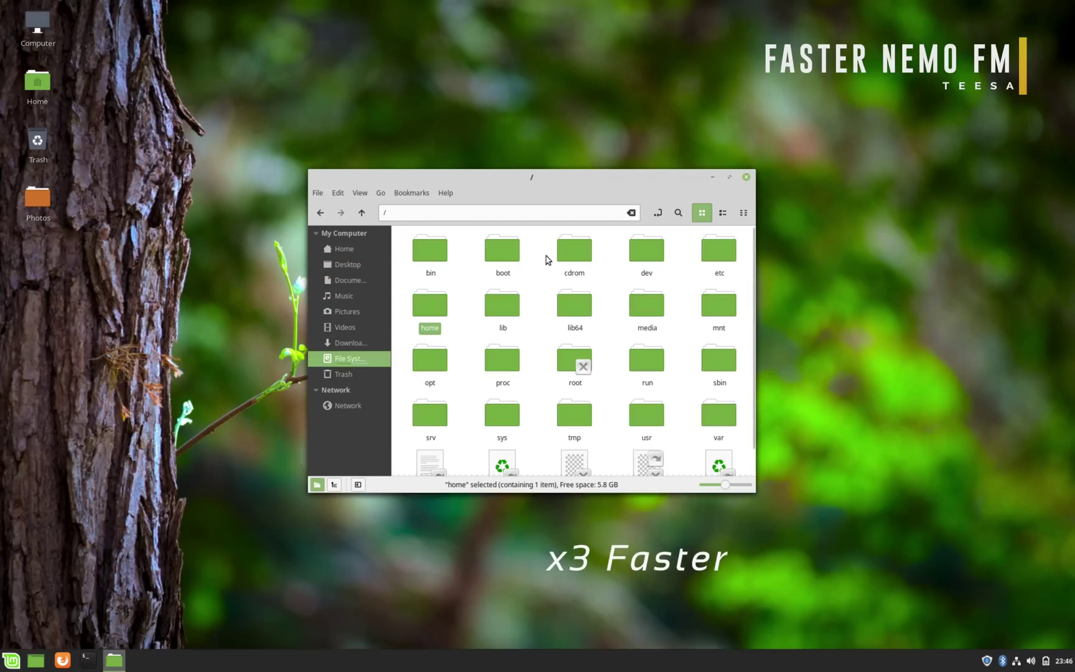
Step: Switch the root folder view between list, compact and icon layouts
click(721, 212)
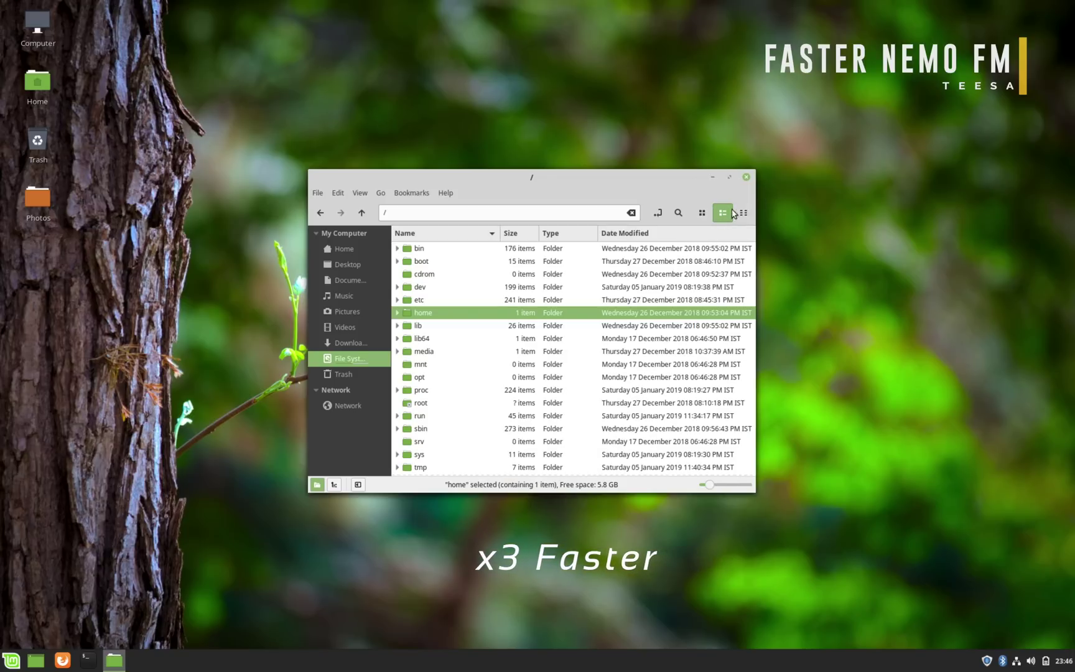
click(740, 212)
click(721, 213)
click(701, 212)
Step: Visit Documents and Desktop, then show Downloads as a list and select adventure-cold-conifers-572897.jpg
click(353, 278)
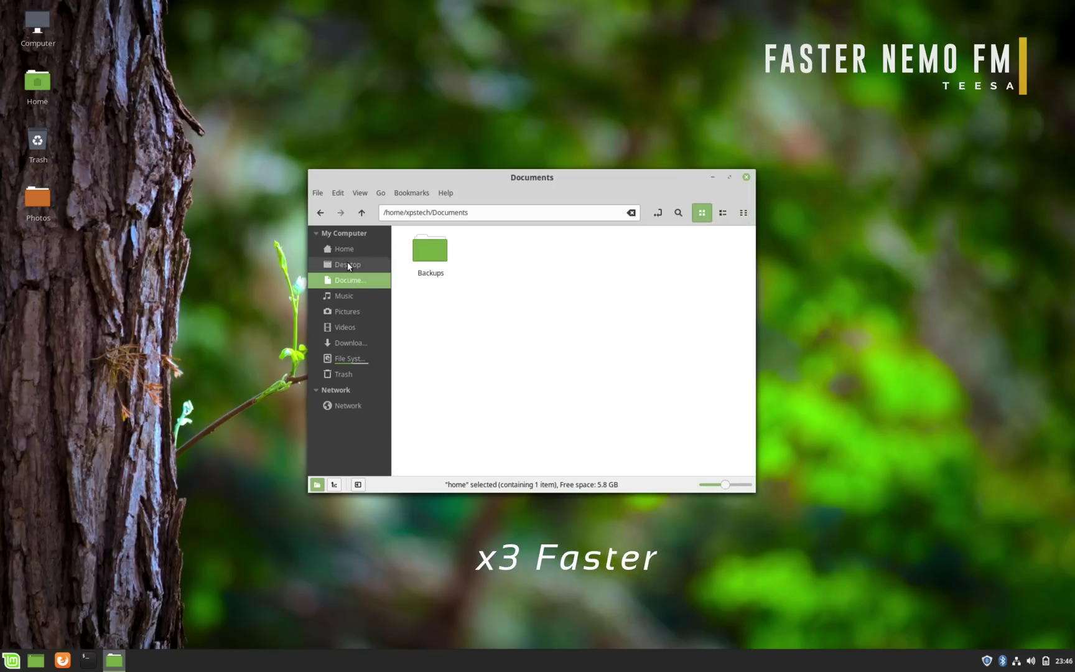
click(342, 264)
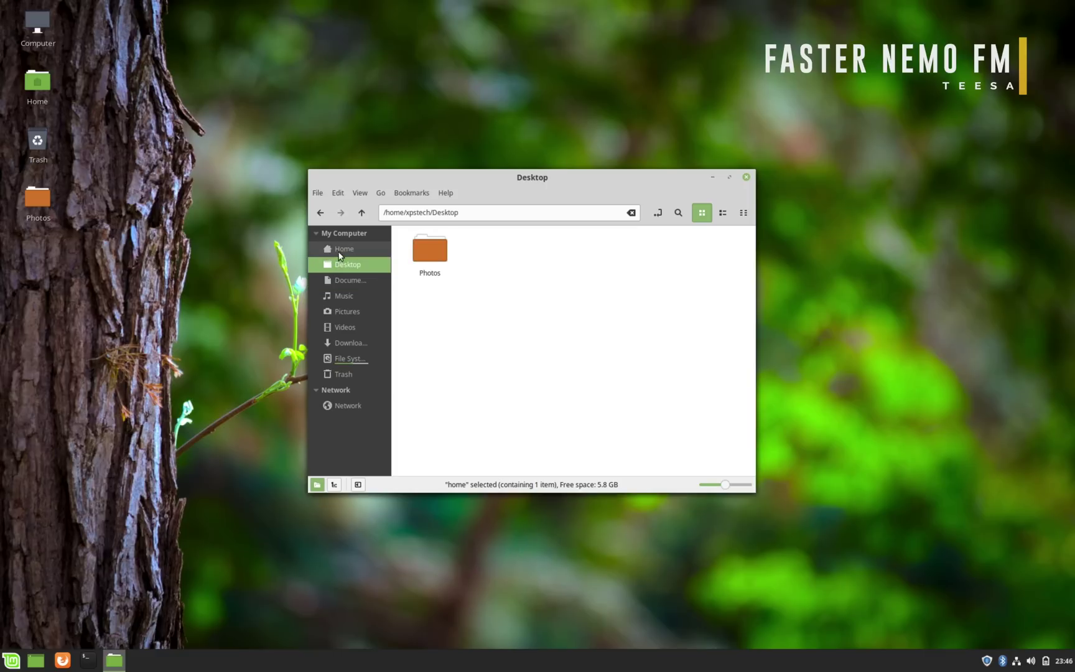
click(438, 251)
click(350, 343)
click(723, 213)
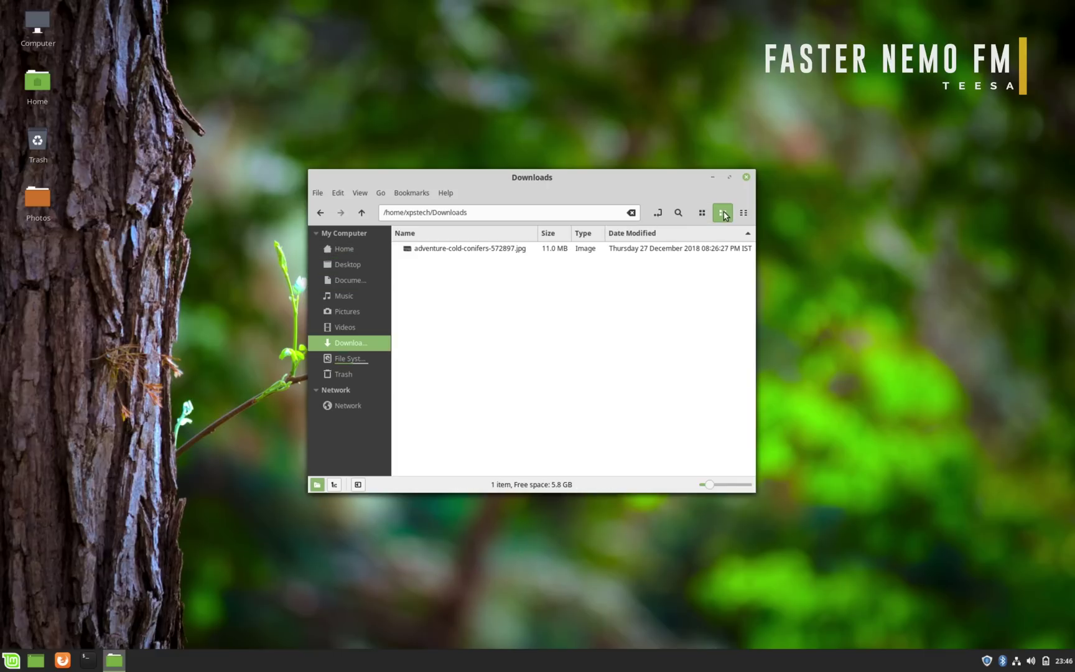
click(693, 248)
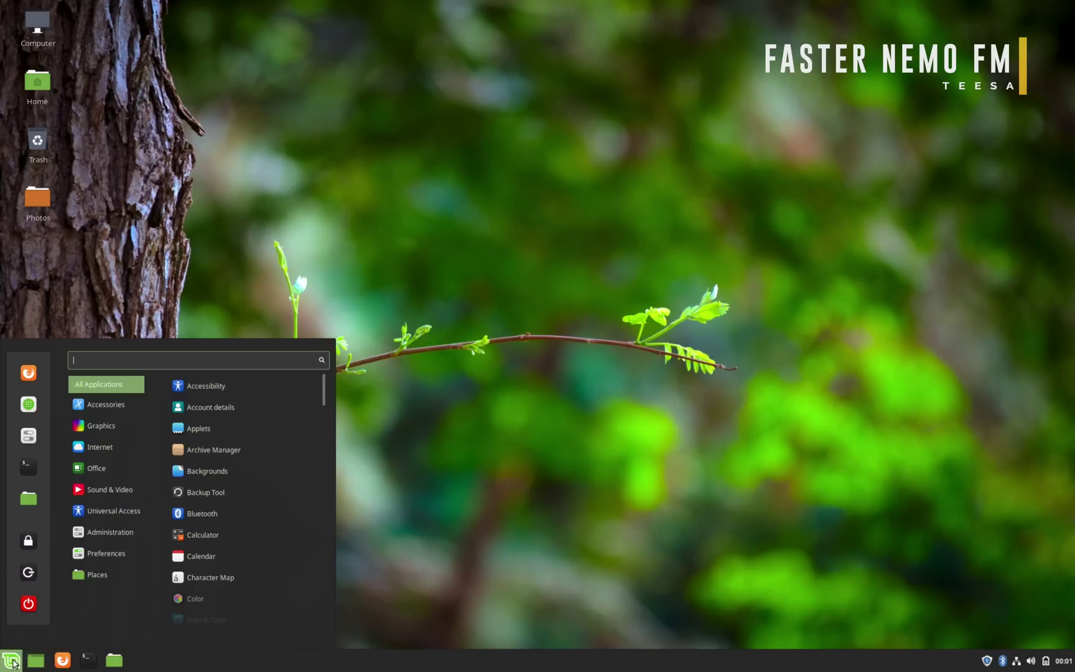
Step: Launch Software Manager by searching 'software' and browse the Accessories apps
click(13, 660)
text(so)
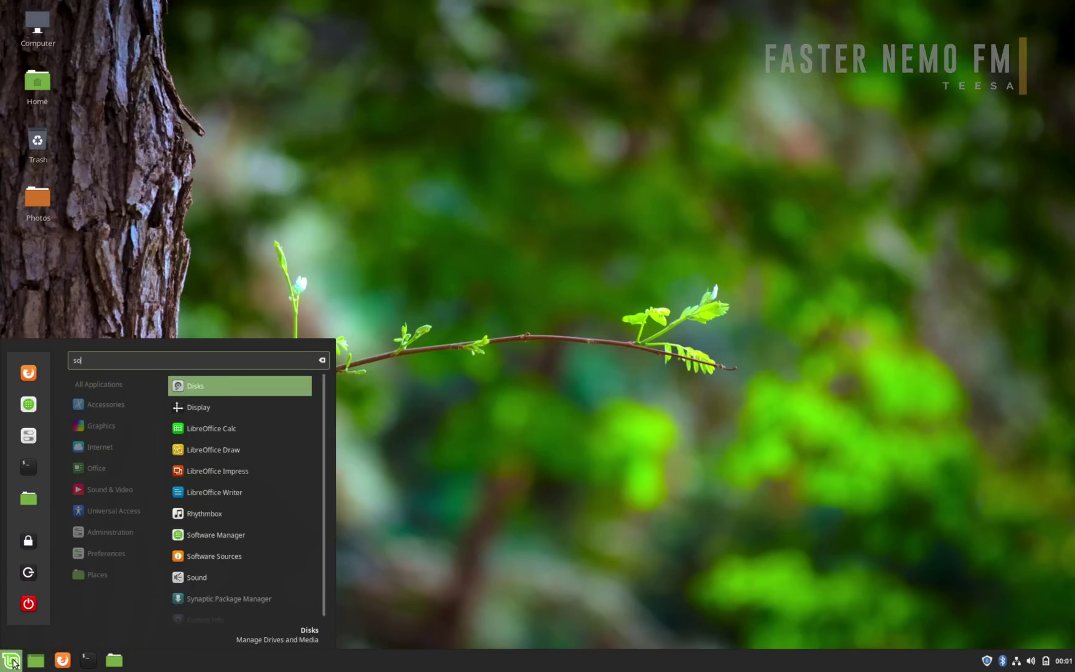
text(ftware)
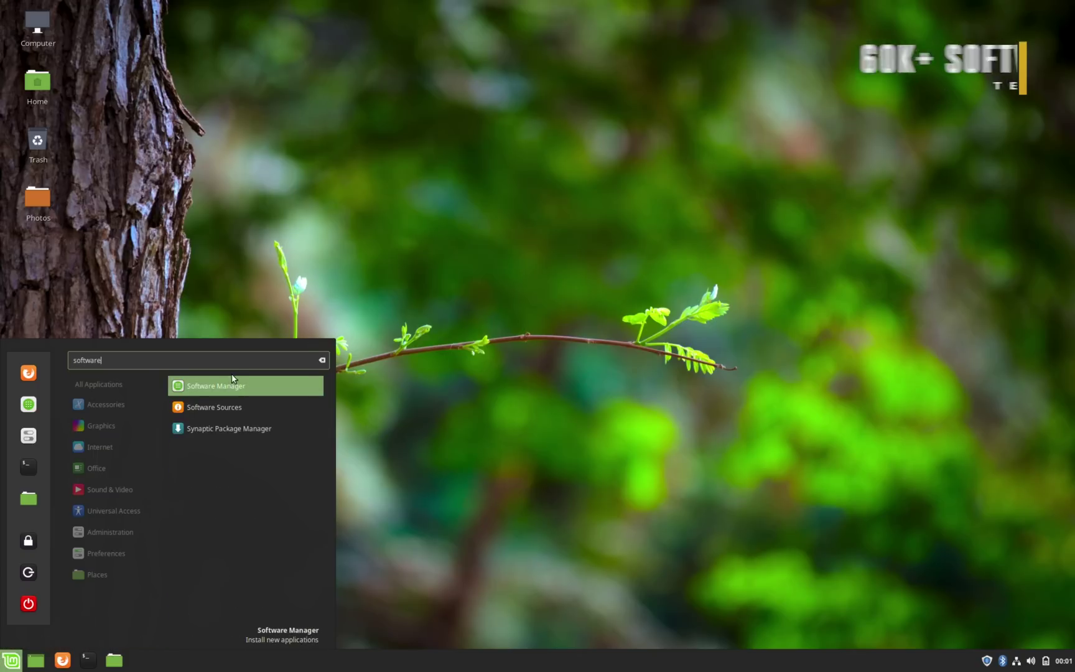
click(231, 379)
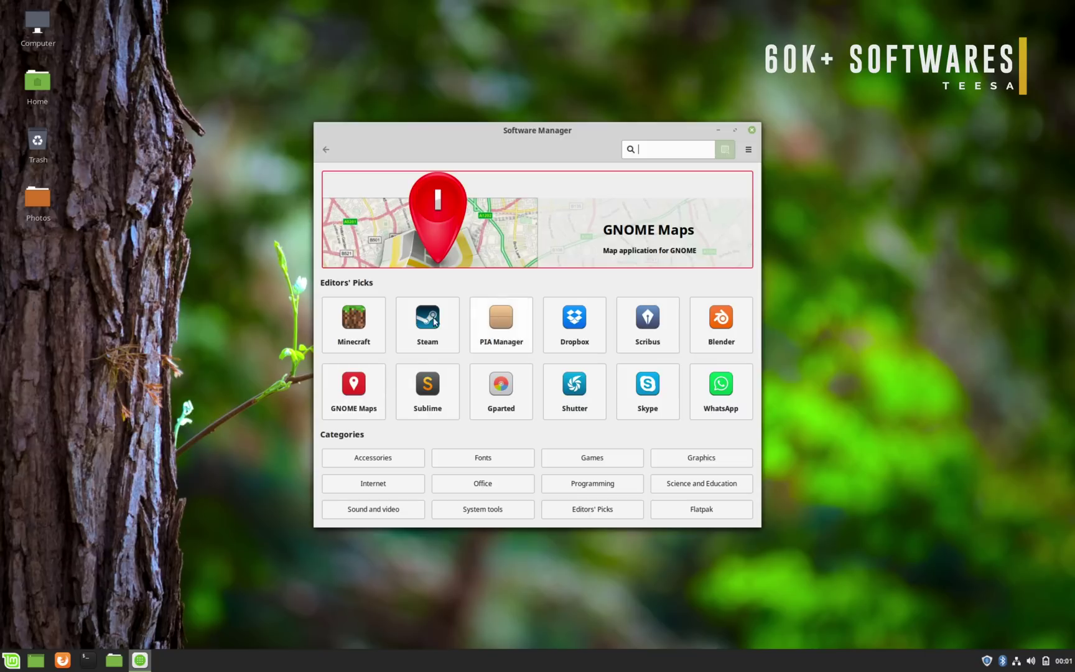
click(383, 461)
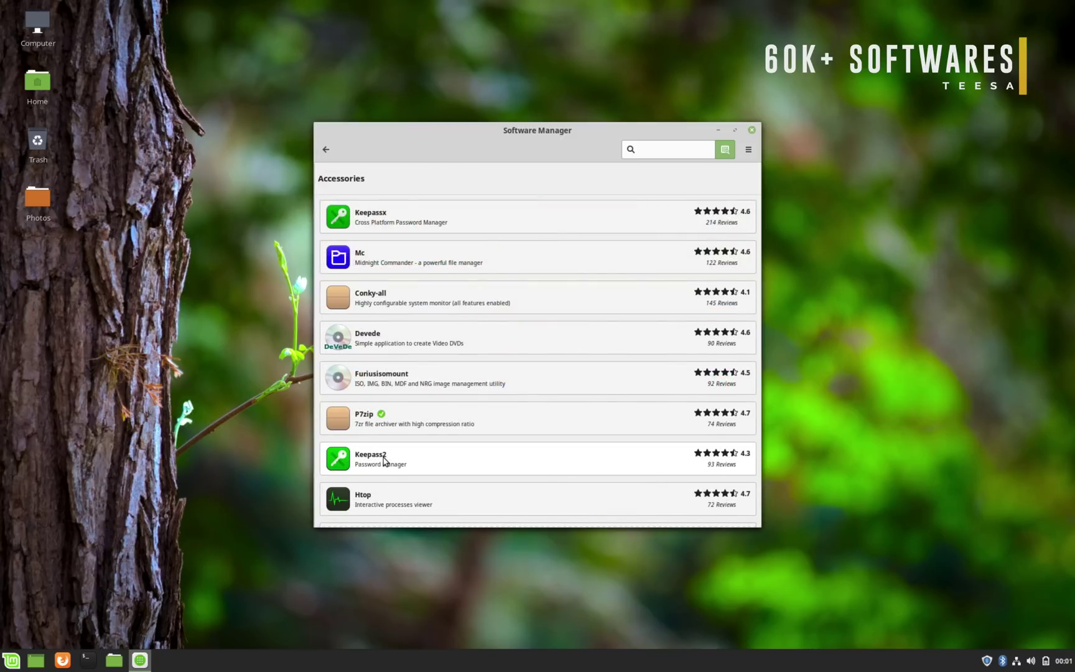
scroll(384, 460, down, 20)
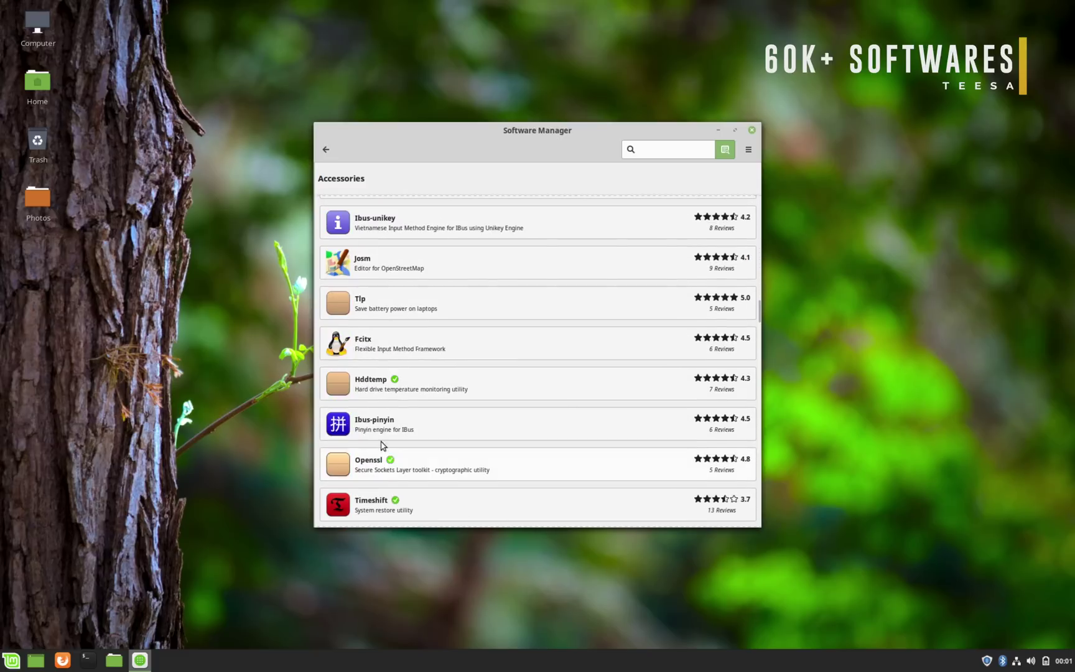
scroll(359, 352, up, 20)
Step: Browse the Graphics category's Photography, Publishing and Viewers listings
click(326, 149)
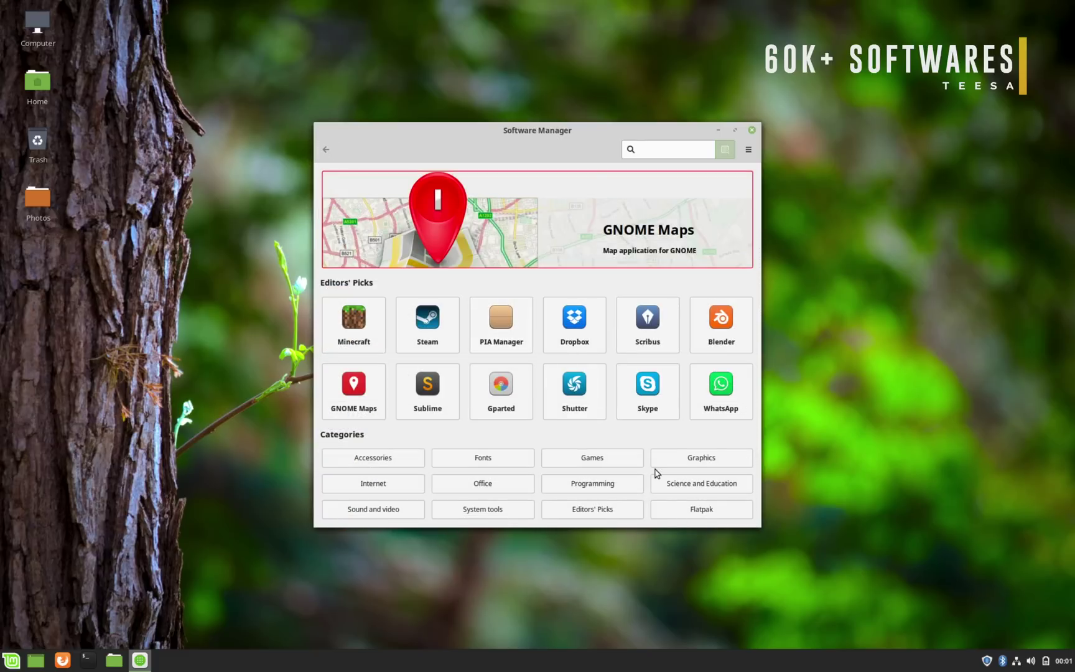
click(654, 457)
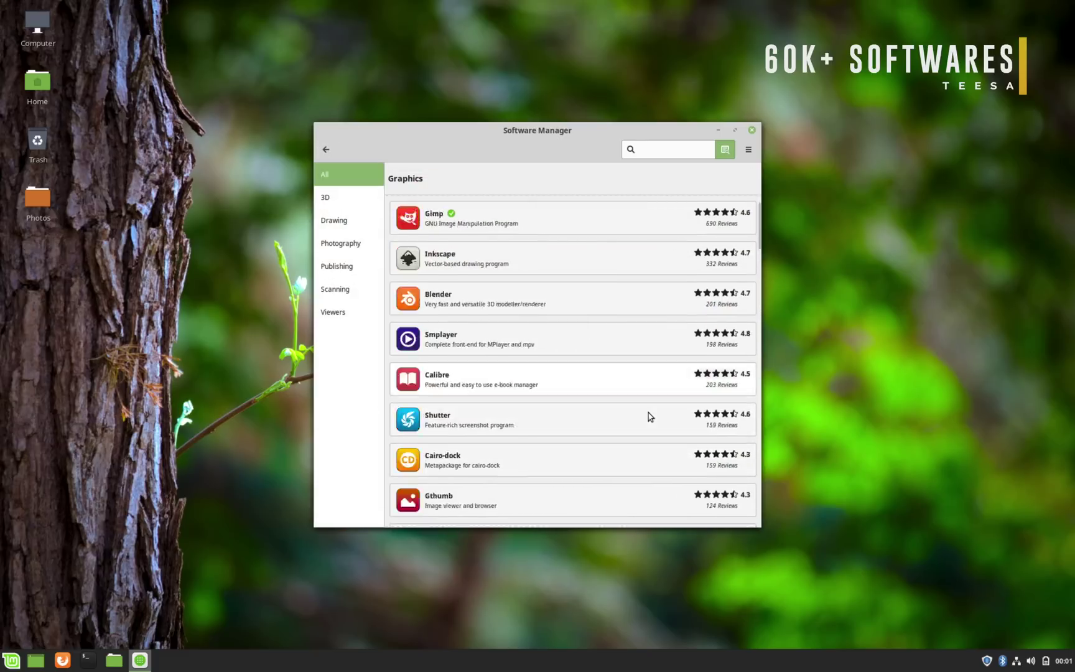
scroll(650, 417, down, 8)
click(348, 241)
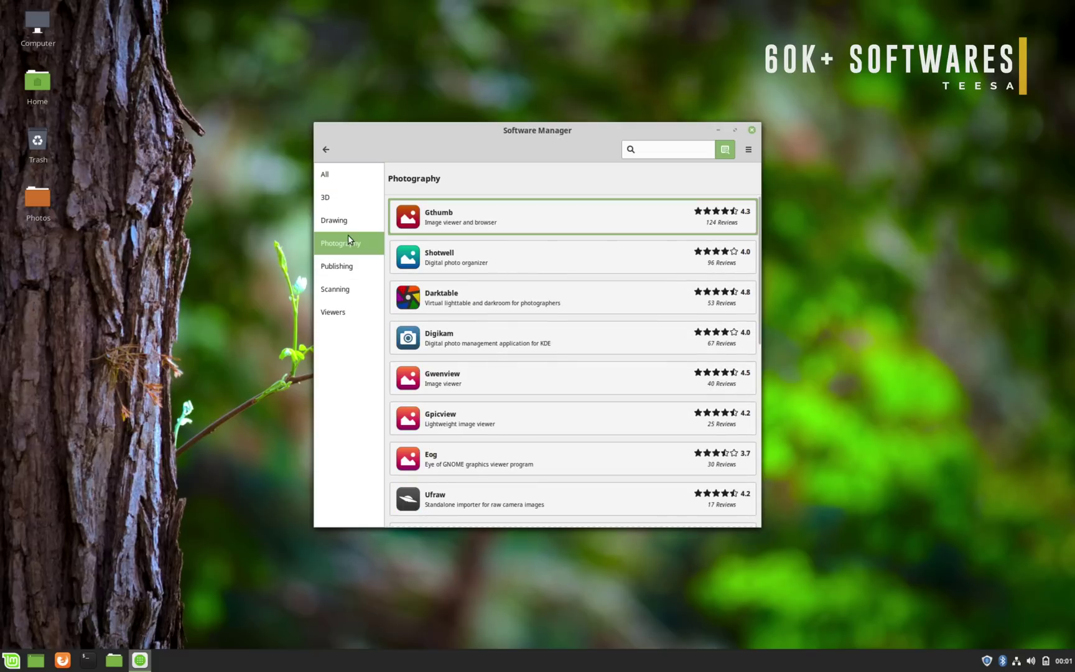
click(336, 266)
click(332, 312)
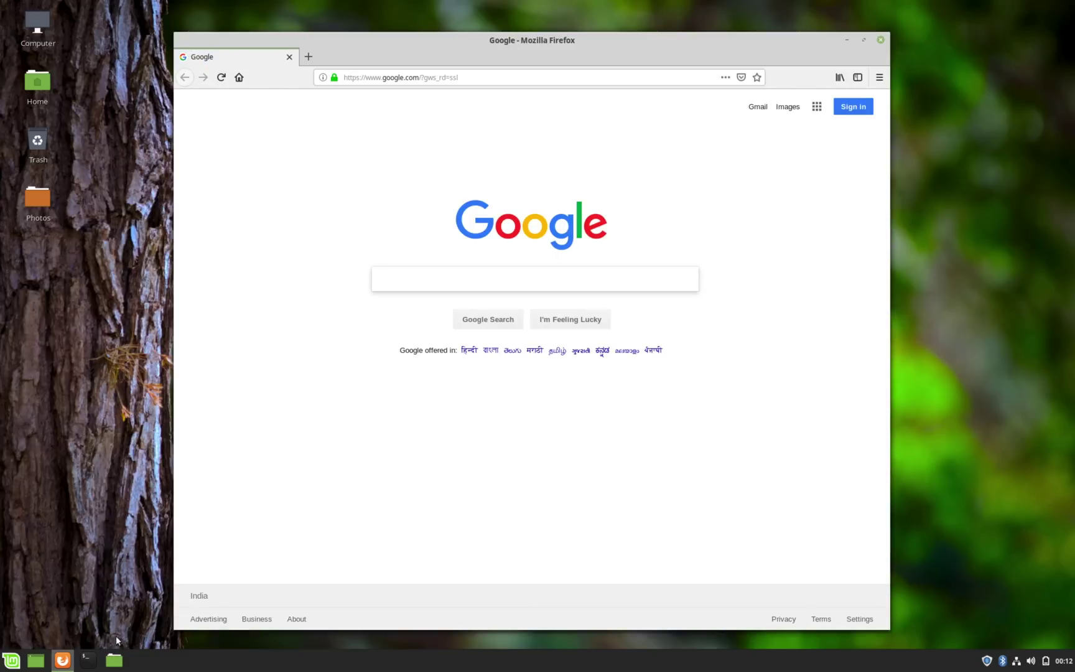
Step: Tile a Home file manager window to the right half and Firefox to the left half
click(112, 658)
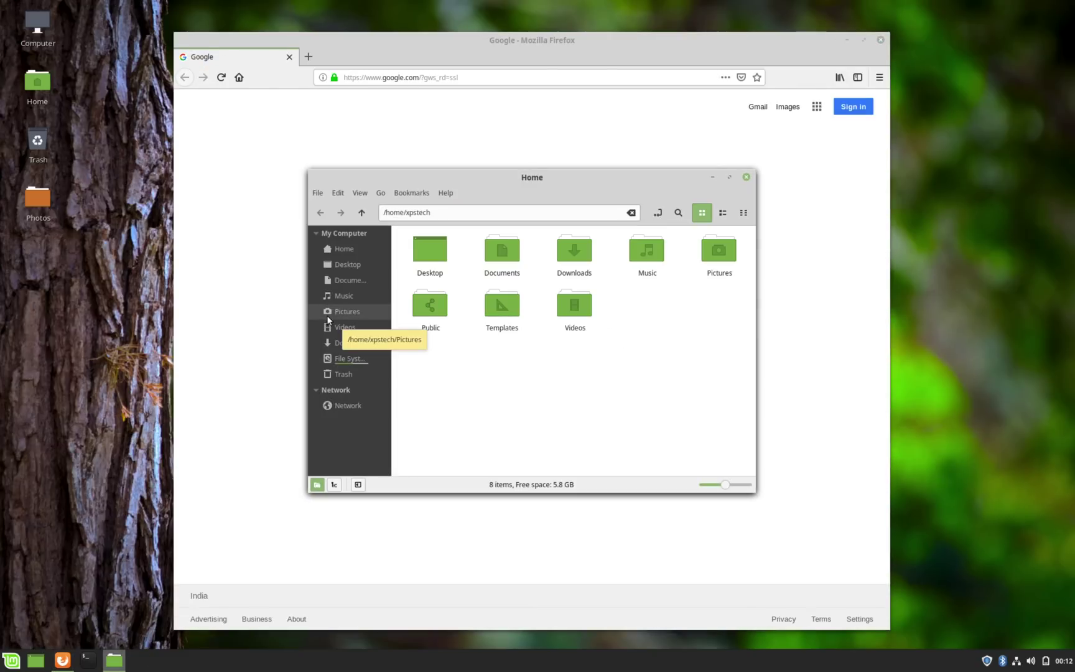
key(super+Right)
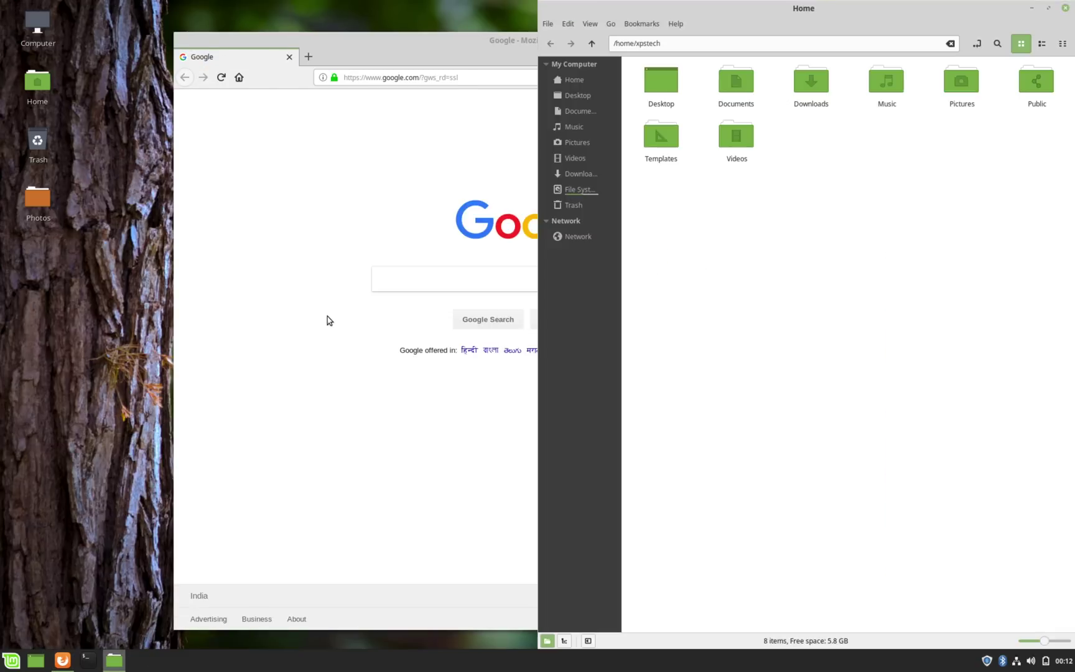
click(314, 350)
key(super+Left)
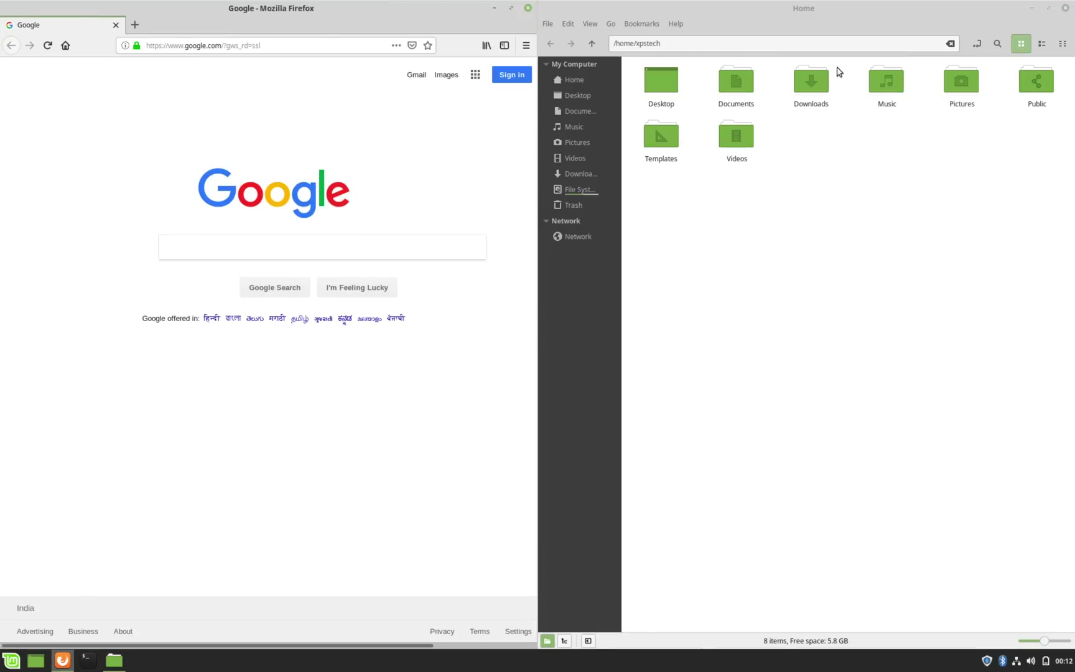
Step: Open Documents and tile the file manager bottom-right, Firefox top-left
double_click(719, 88)
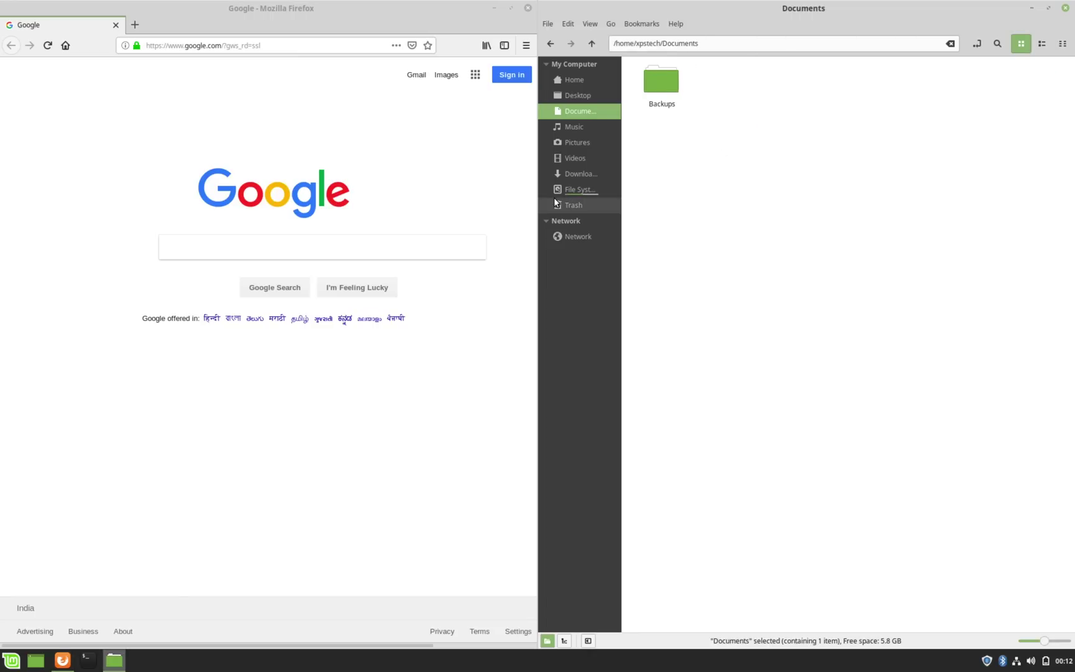
key(super+Down)
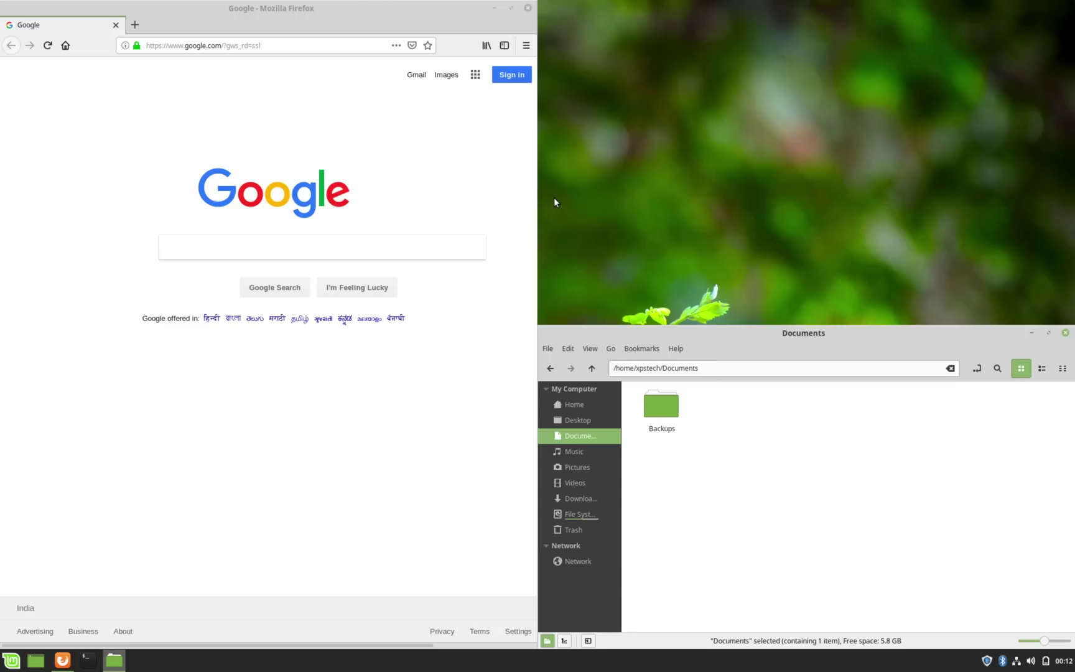
click(388, 305)
key(super+Up)
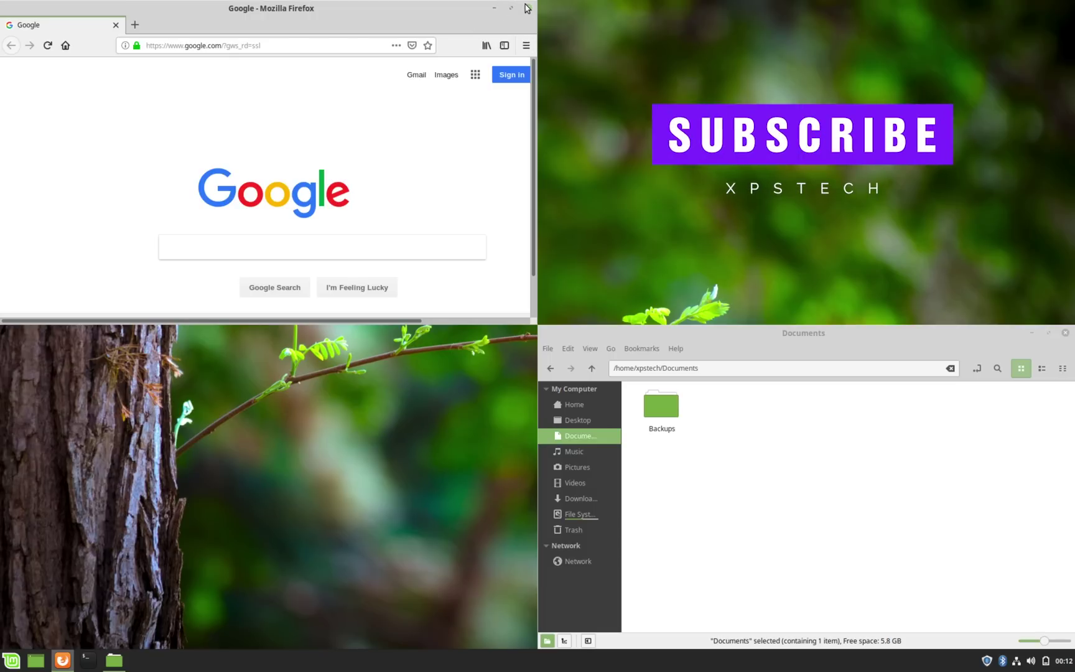
Step: Cycle windows with Alt+Tab, visit workspaces 3 and 1, then close Firefox on workspace 2
key(alt+Tab)
key(alt+Tab)
key(alt+Tab)
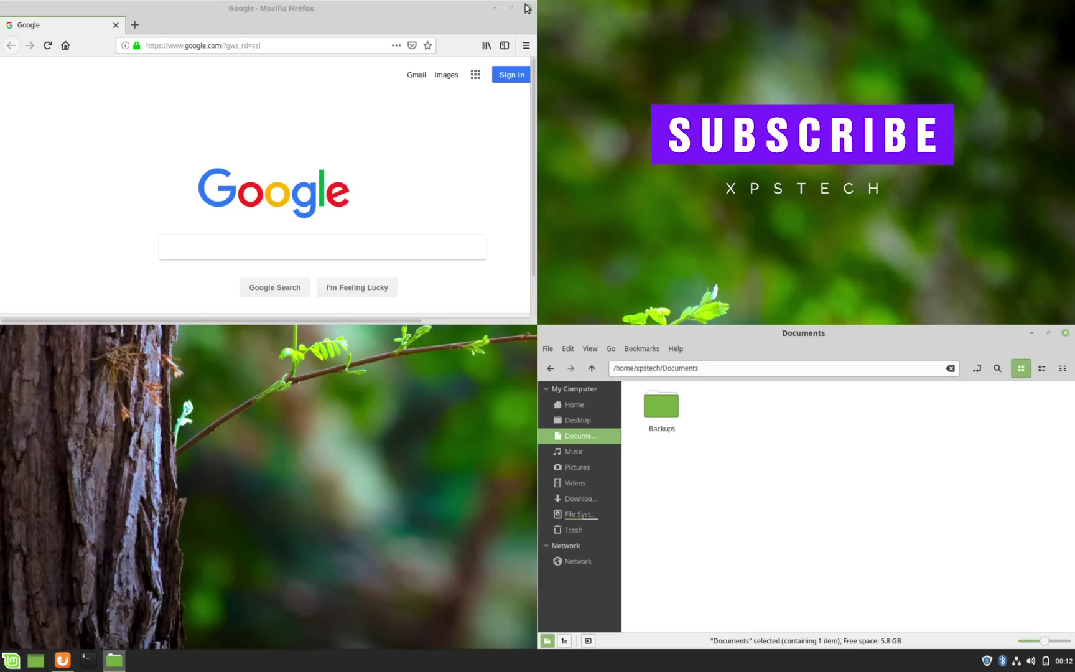
key(ctrl+alt+Right)
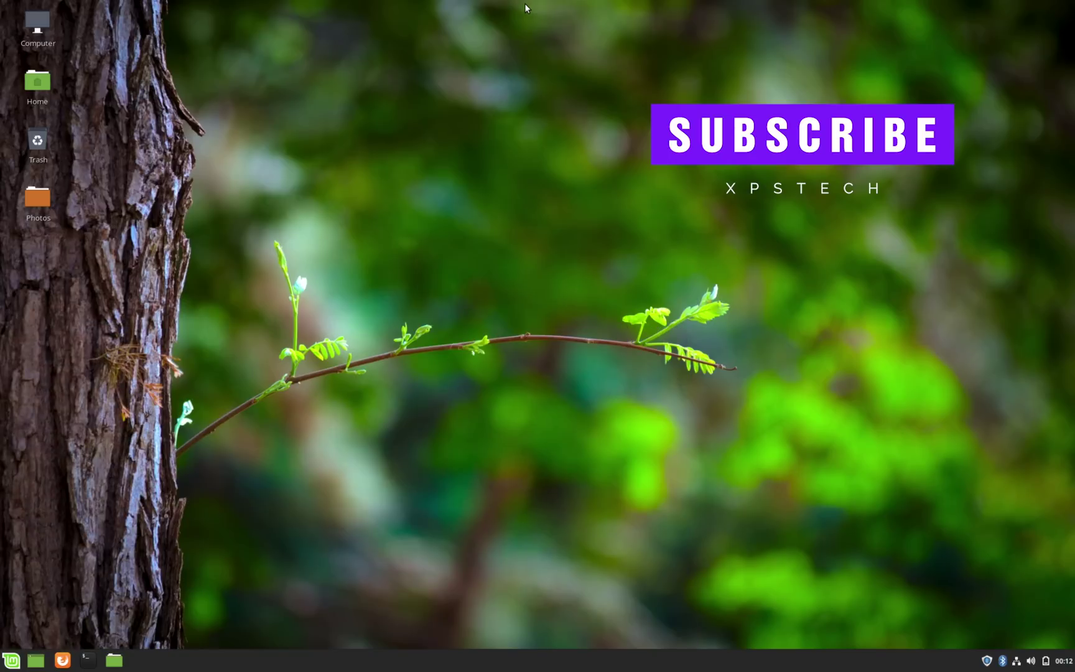
key(ctrl+alt+Left)
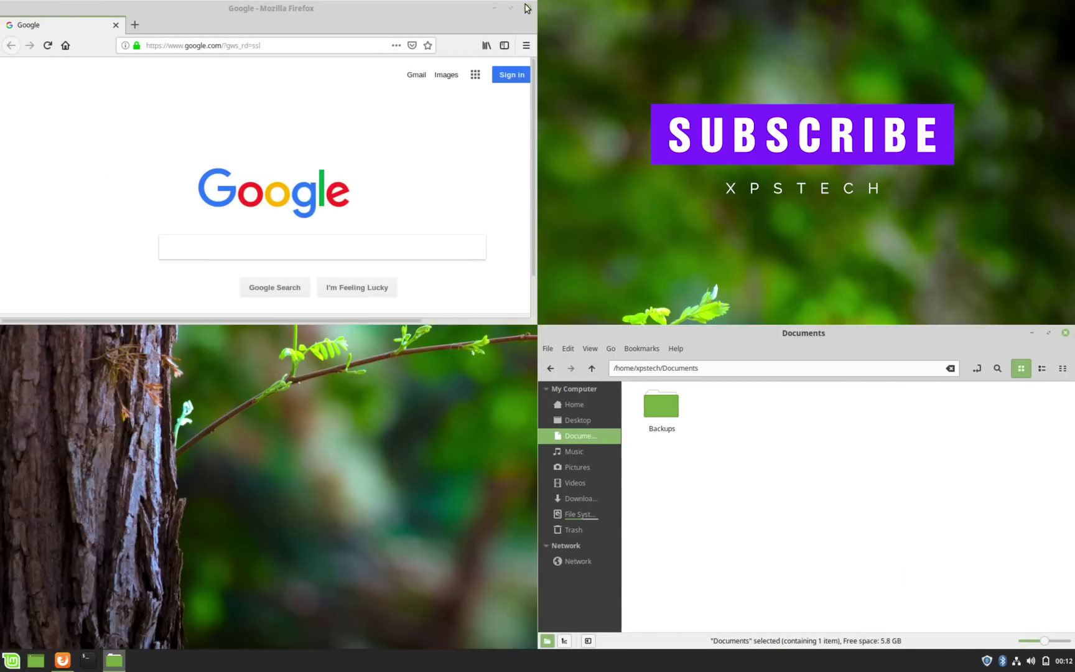
key(ctrl+alt+Left)
key(ctrl+alt+Right)
click(528, 8)
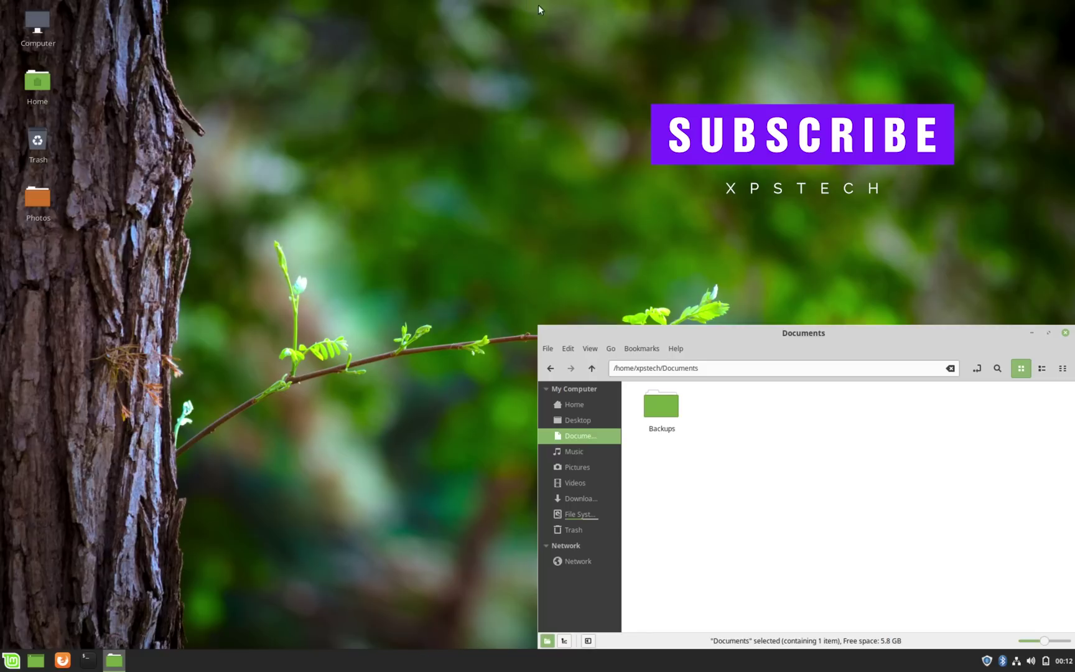